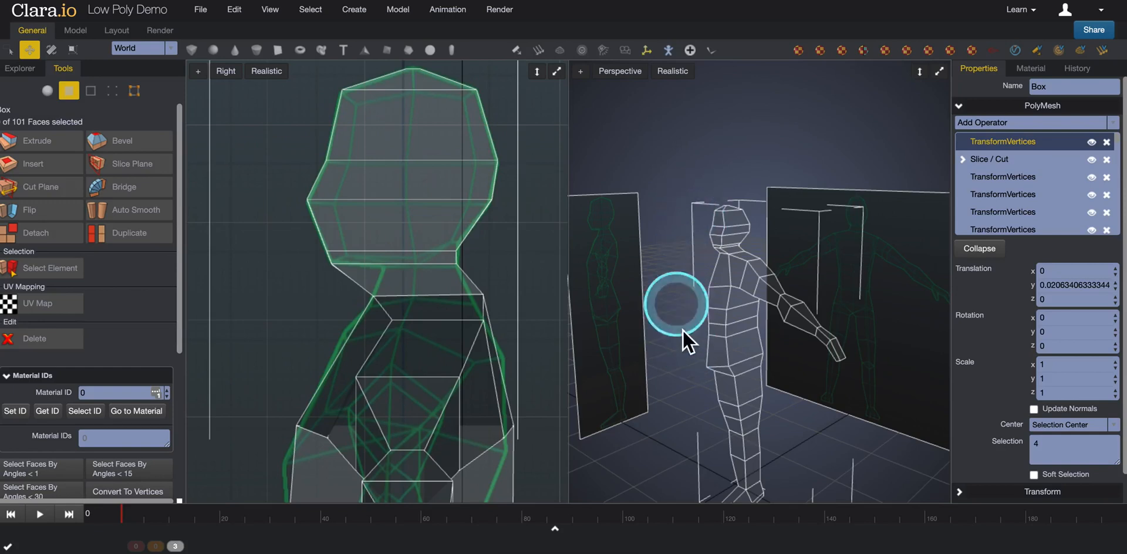
Step: Examine the head, neck and shoulder faces against the green reference in the side view
click(416, 291)
scroll(418, 294, up, 2)
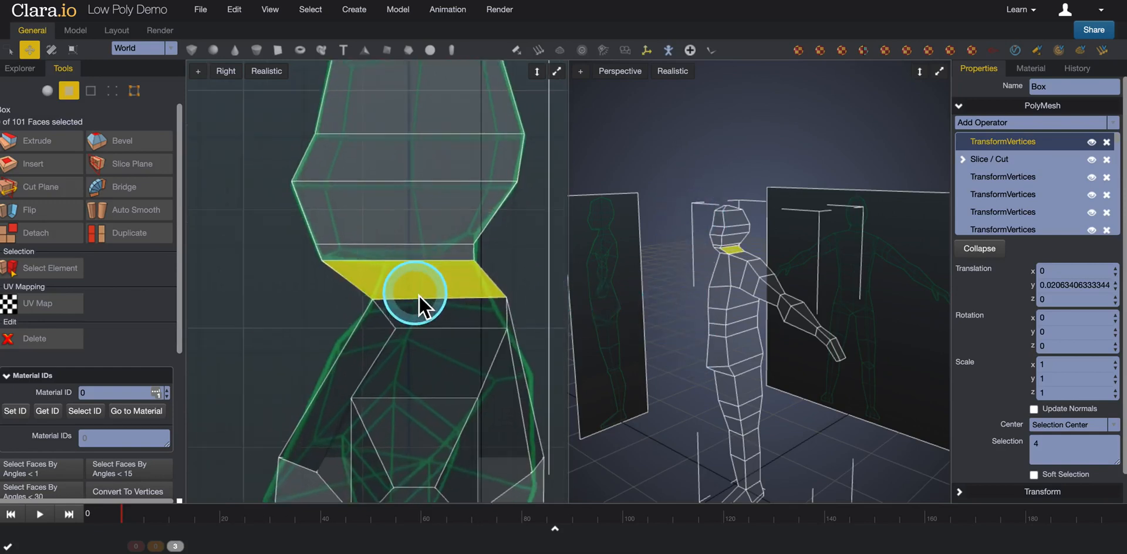
click(440, 340)
scroll(442, 342, down, 3)
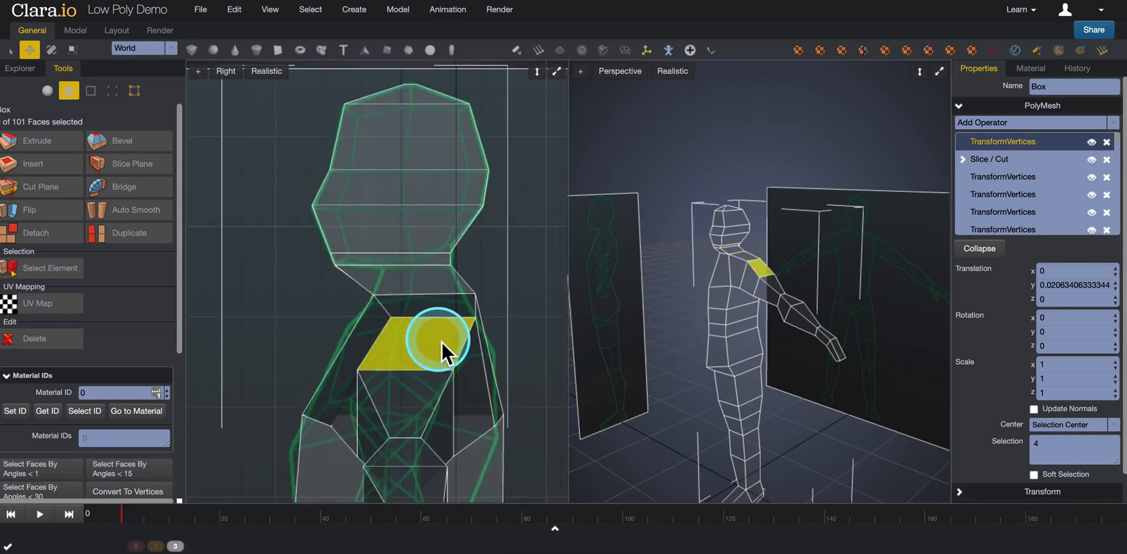
scroll(705, 372, down, 3)
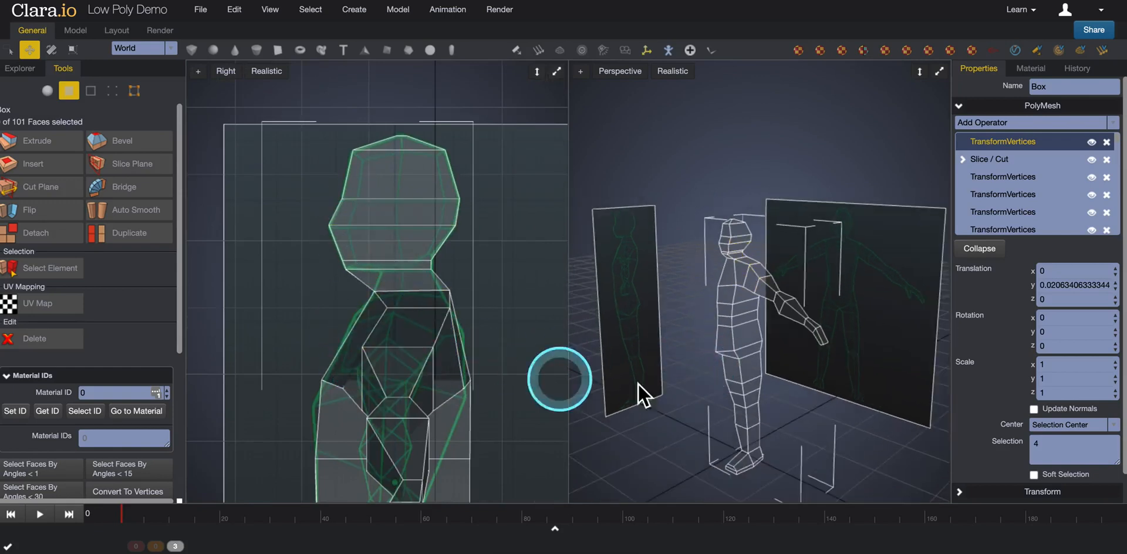
scroll(677, 379, down, 2)
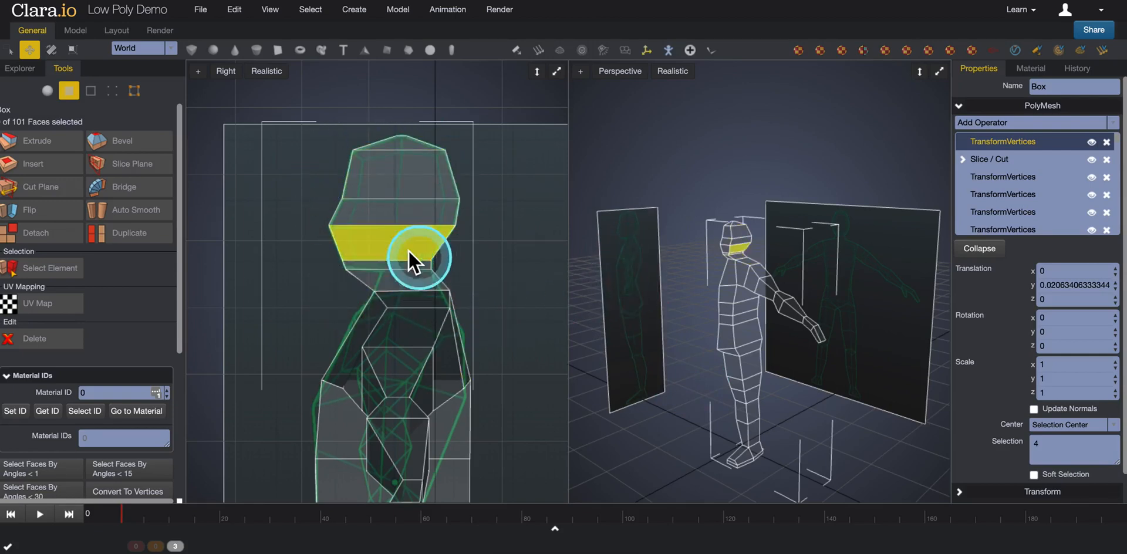
scroll(404, 308, up, 3)
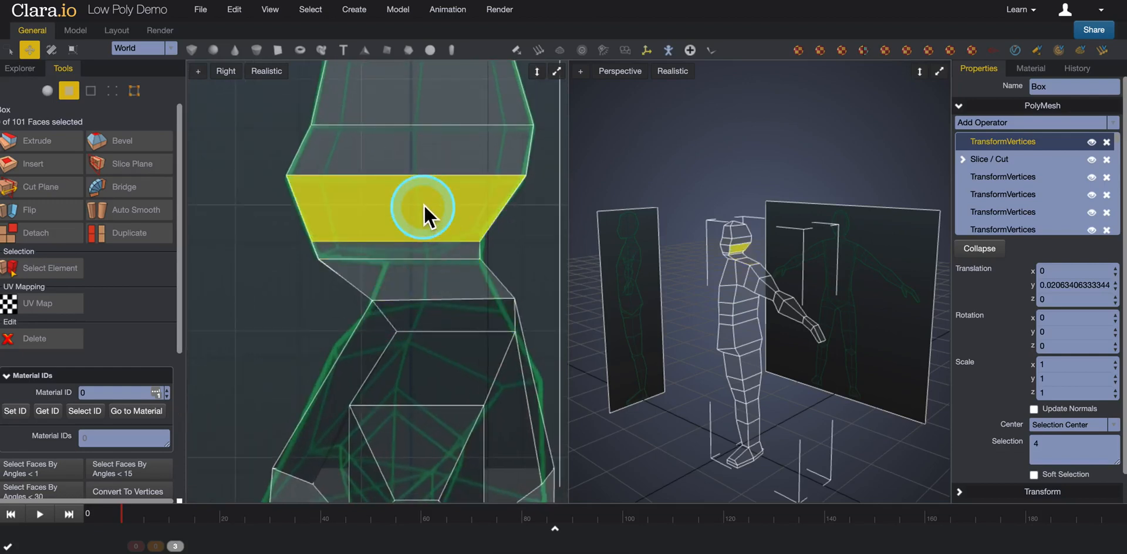
middle_drag(419, 241, 402, 284)
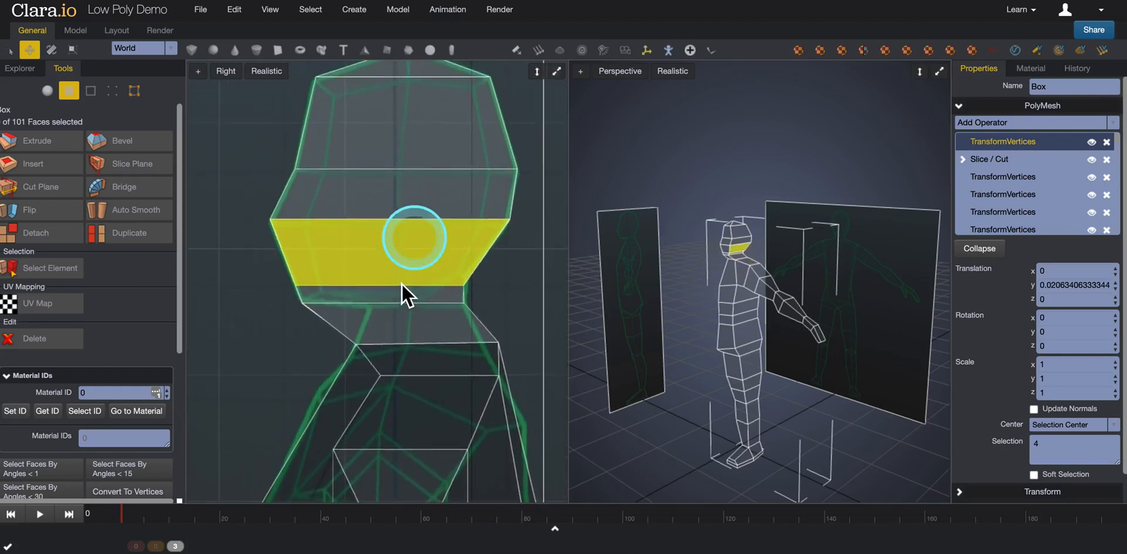
scroll(338, 351, up, 2)
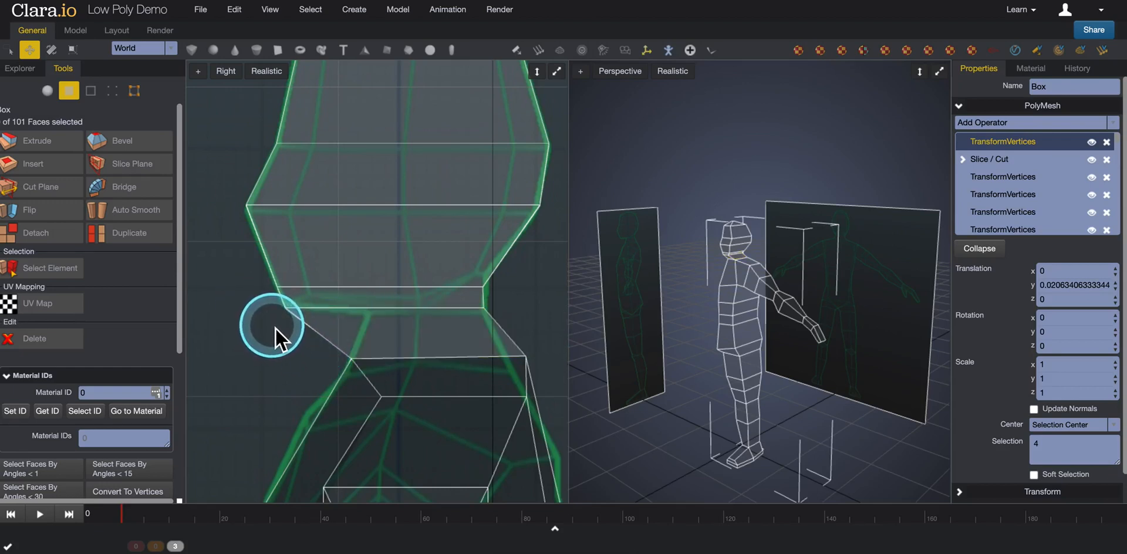
Step: Select the neck faces below the chin and split them with a slightly slanted Cut Plane line across the neck
drag(272, 327, 540, 337)
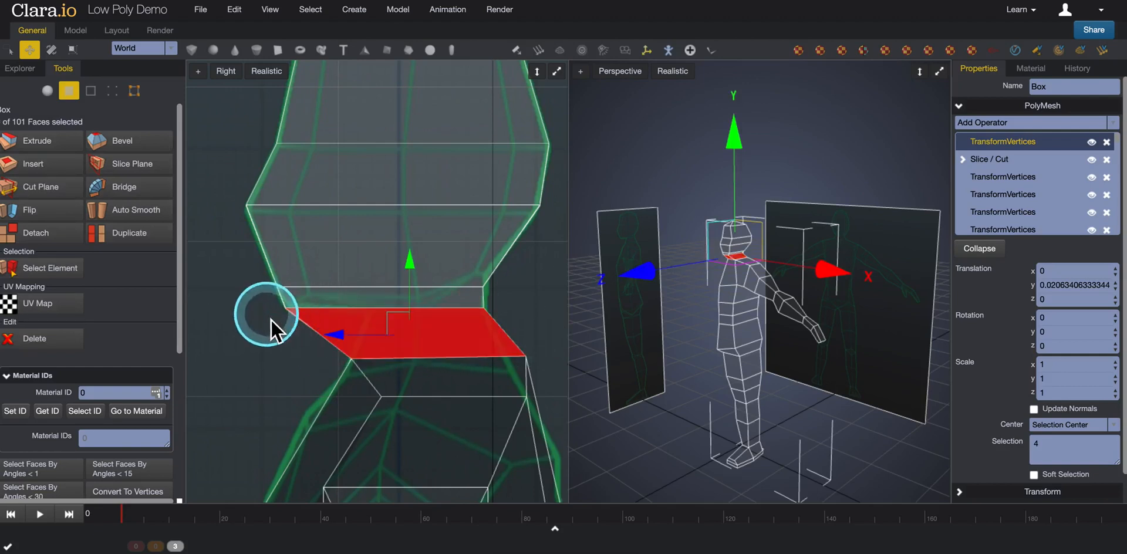
click(44, 200)
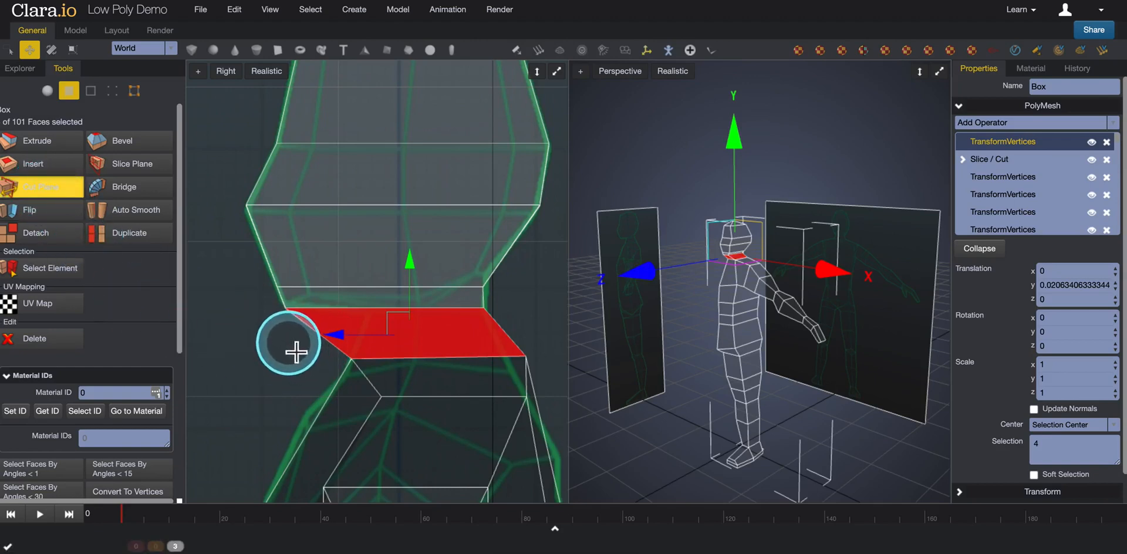
drag(289, 343, 538, 326)
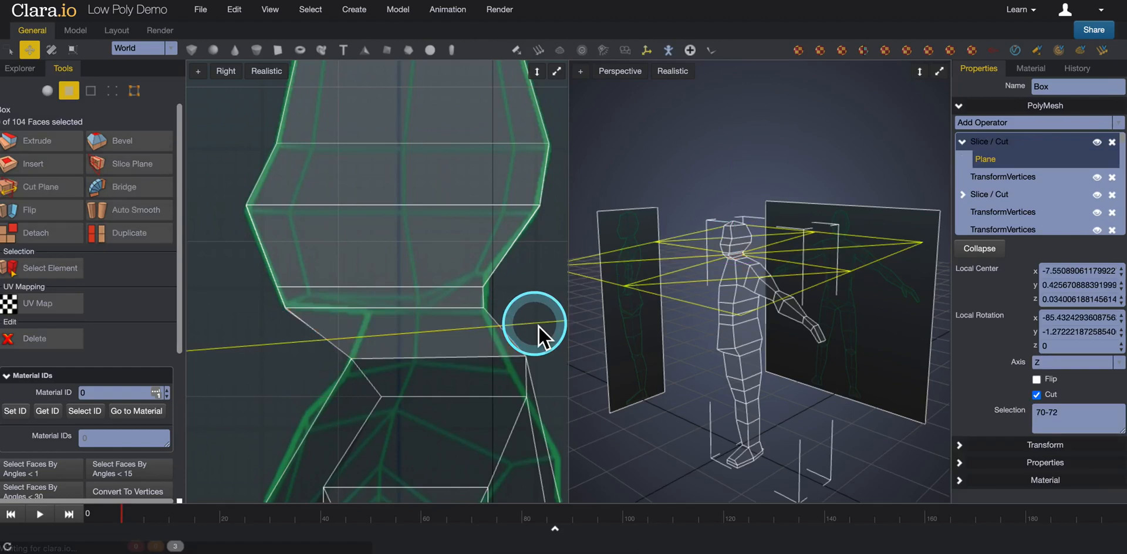
click(433, 351)
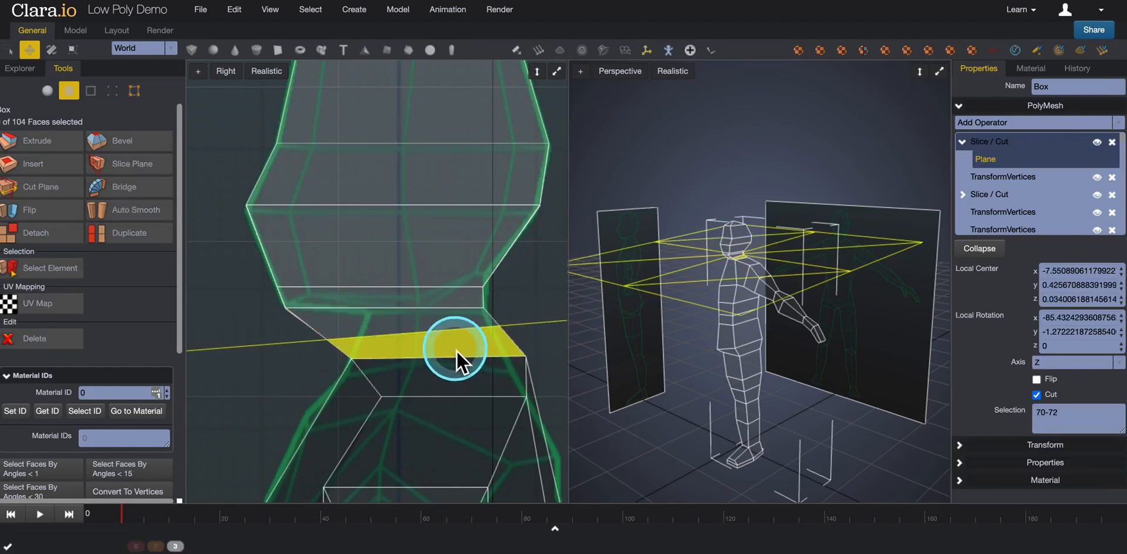
click(463, 376)
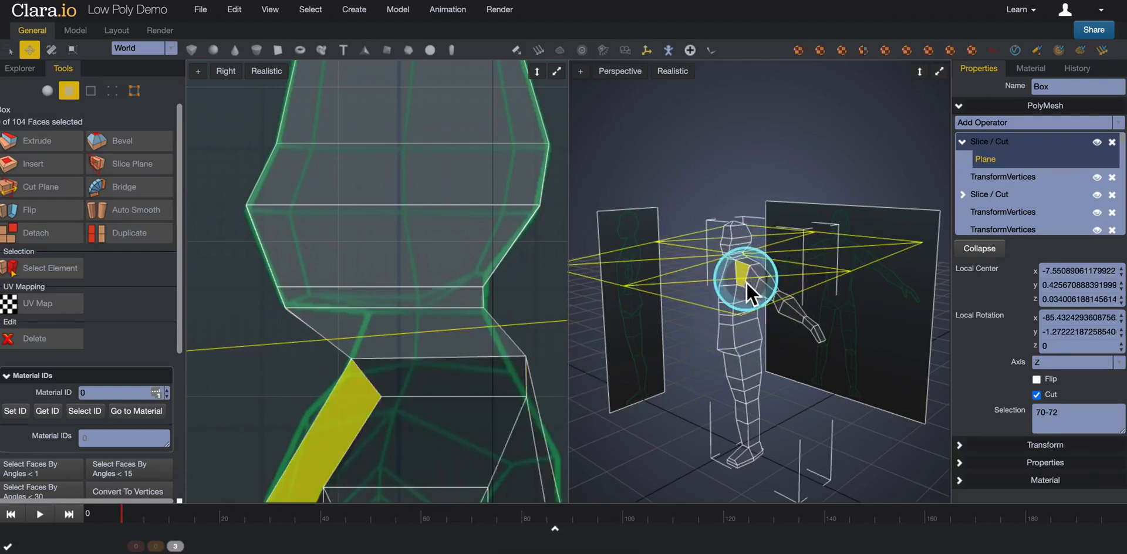
click(539, 352)
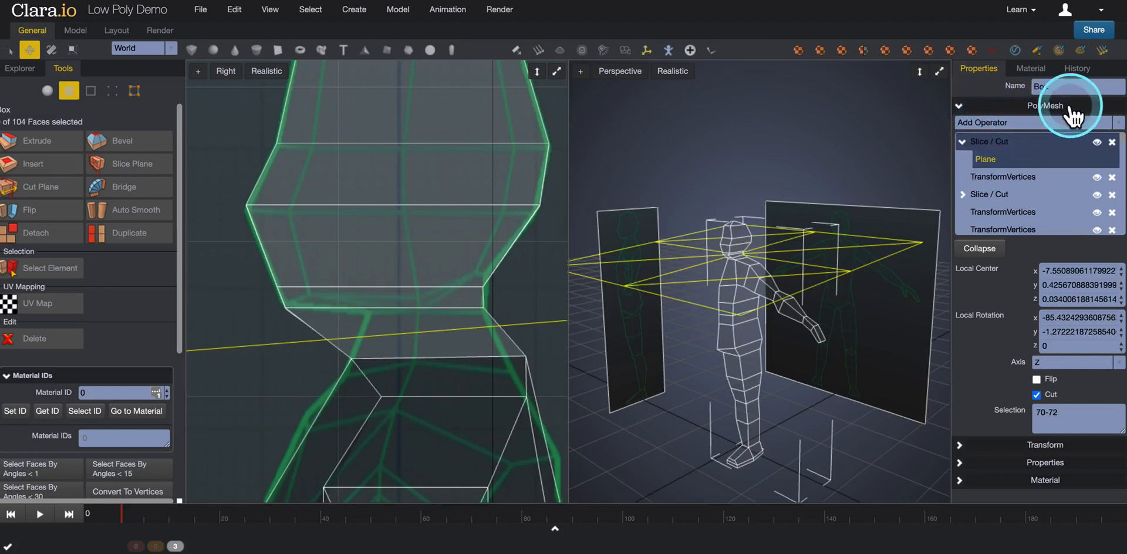
Step: Compare the new Slice / Cut operator with its Plane sub-item in the operator stack, leaving Slice / Cut active
click(985, 144)
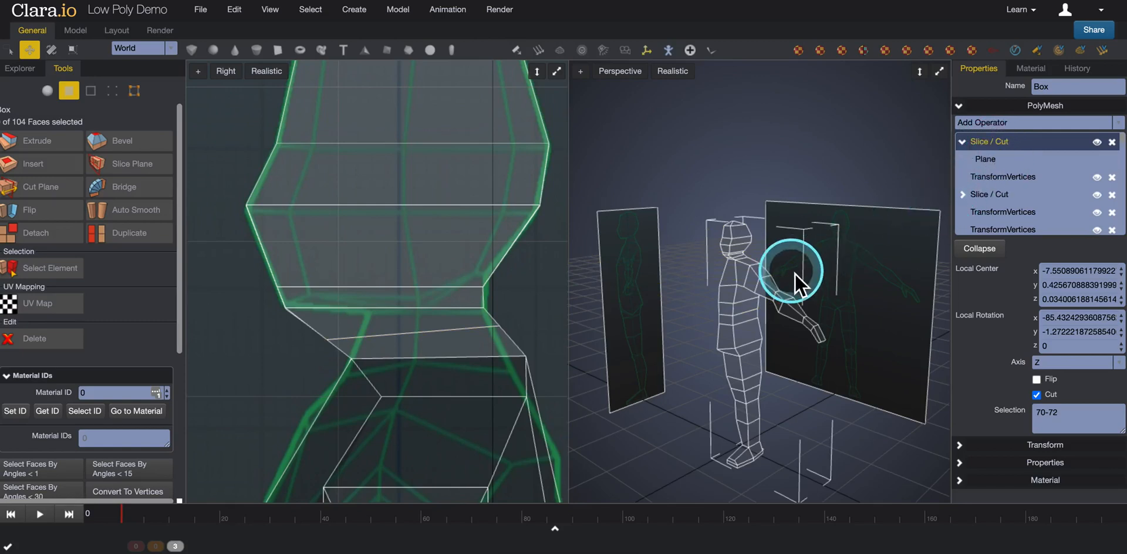
click(414, 346)
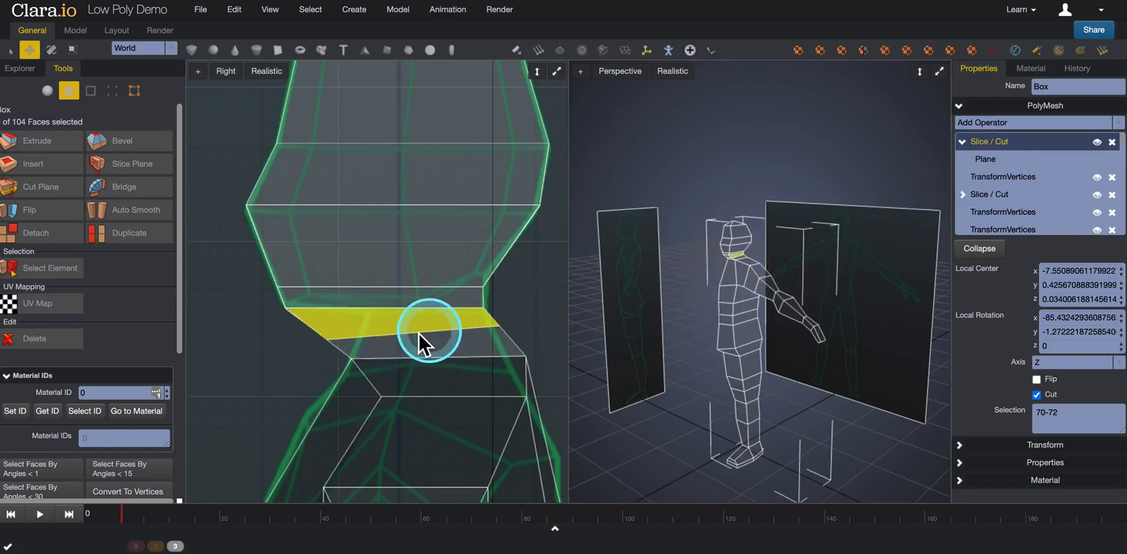
click(444, 330)
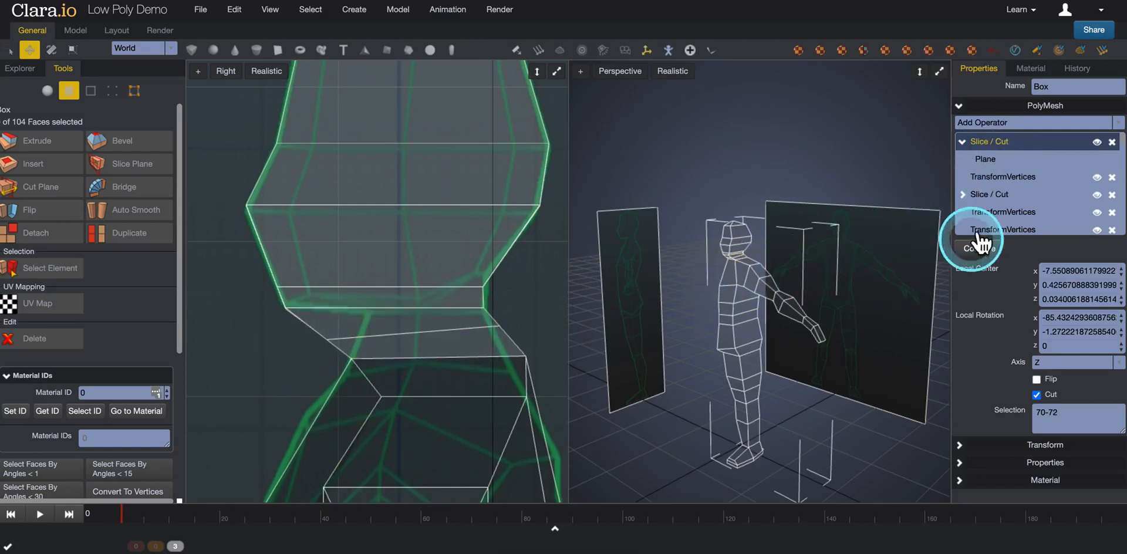
click(996, 164)
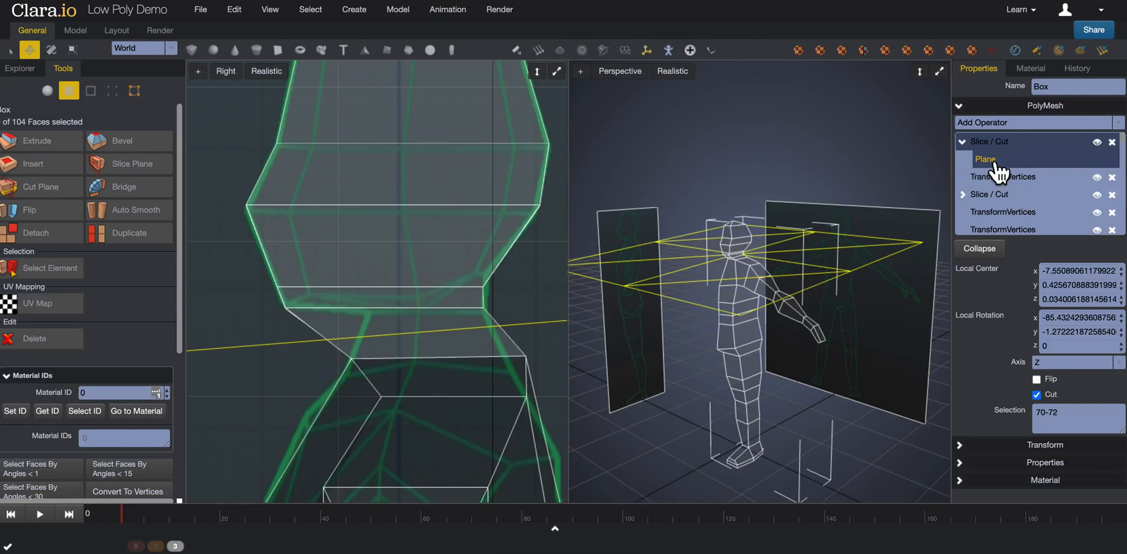
click(972, 163)
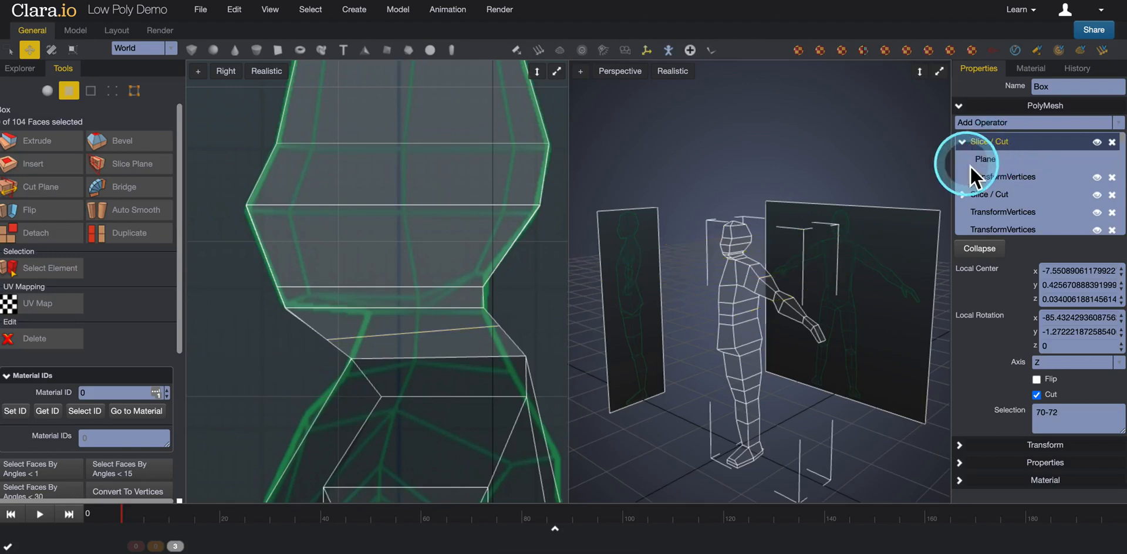
click(442, 323)
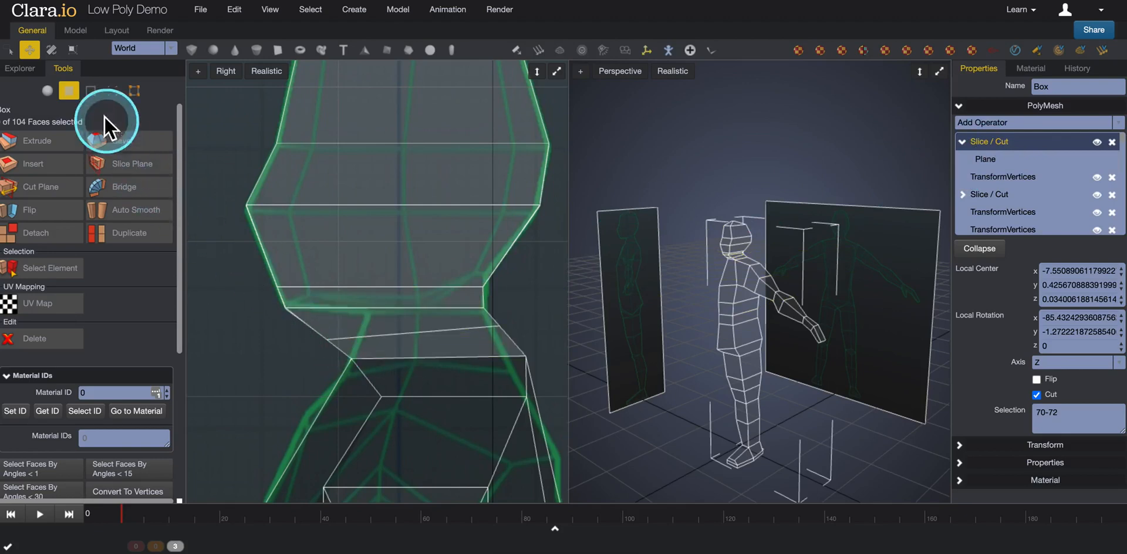
Step: In vertex mode, move the new cut's front neck vertices about 0.034 in Y and -0.056 in Z to match the reference
click(113, 90)
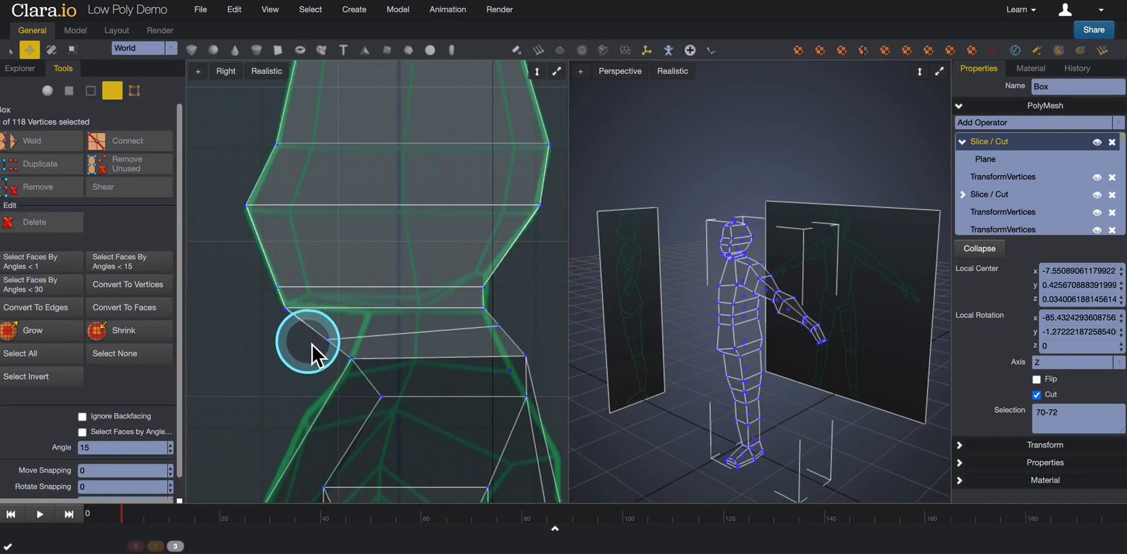
drag(303, 335, 332, 359)
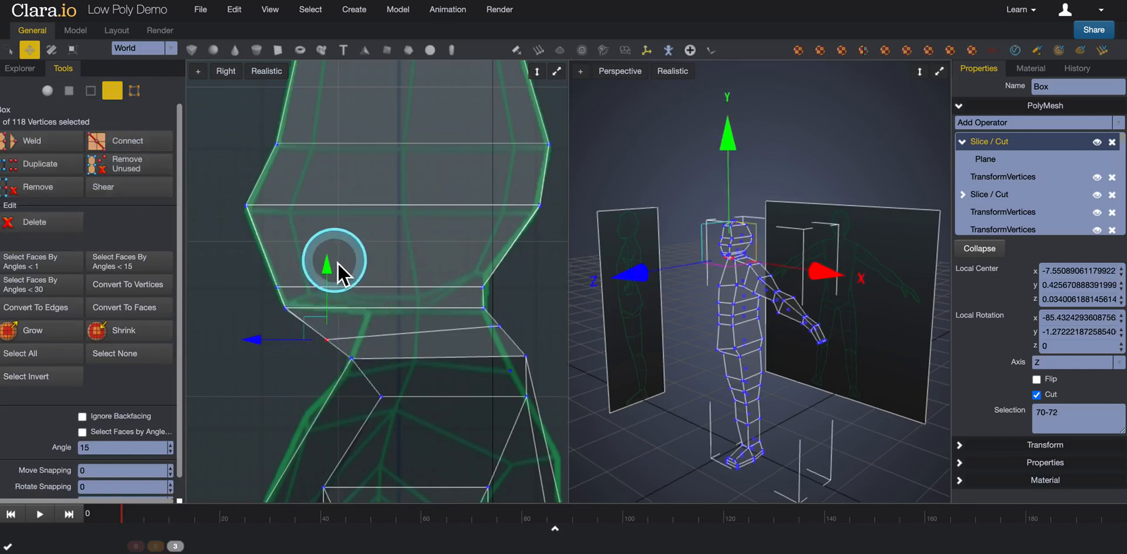
drag(328, 260, 333, 267)
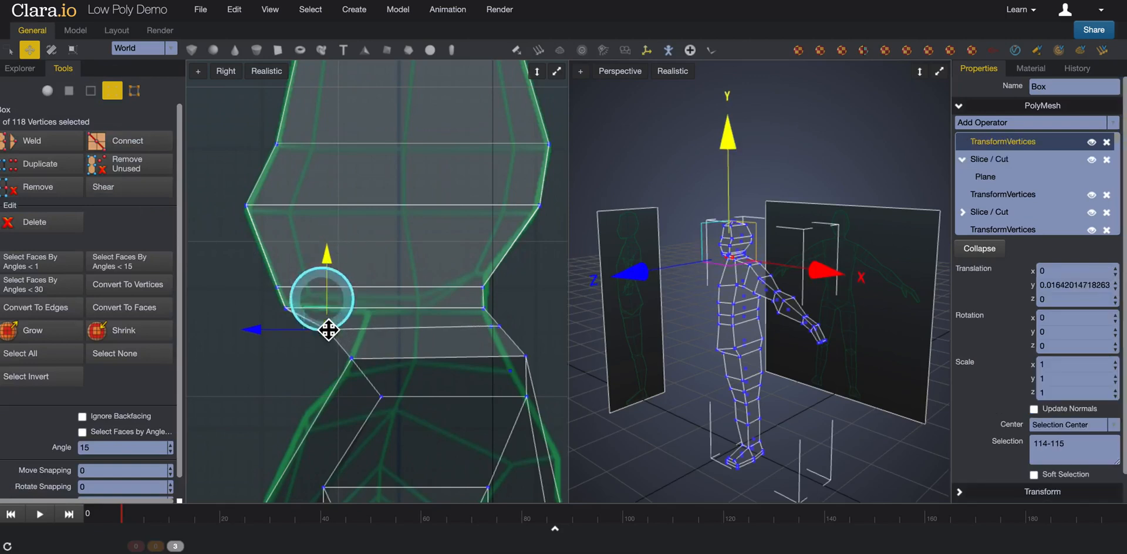
drag(272, 329, 300, 328)
drag(358, 287, 370, 265)
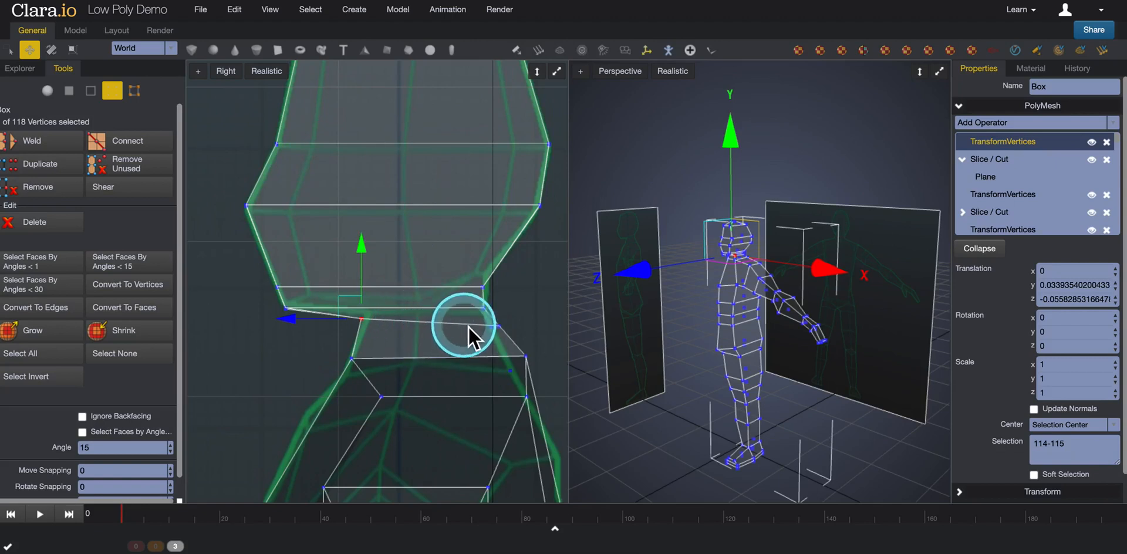
Step: Move the new cut's rear neck vertices about 0.008 in Y and 0.018 in Z to match the reference, and clear the selection
click(499, 327)
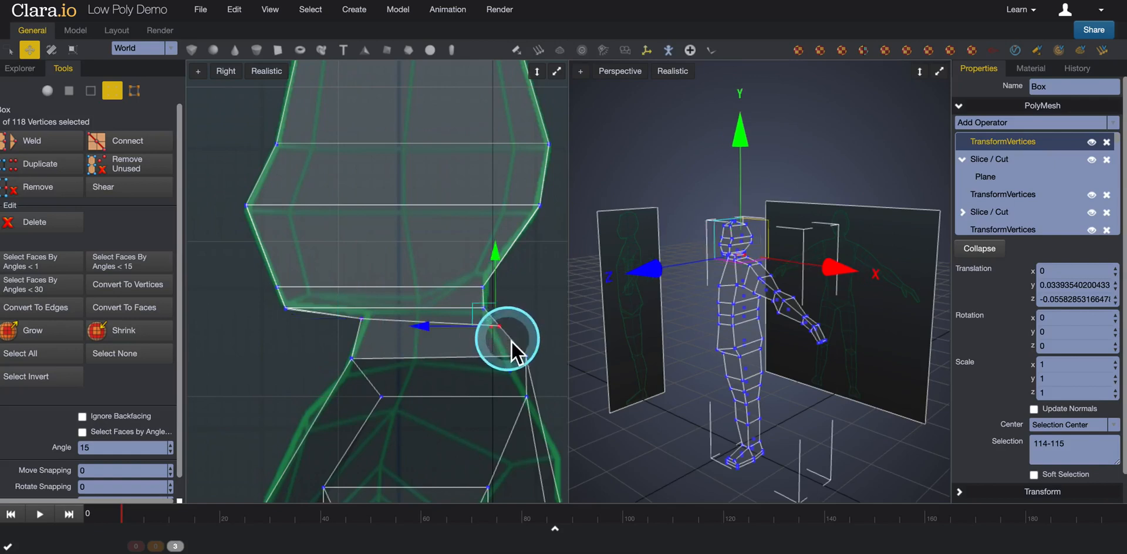
drag(500, 267, 500, 261)
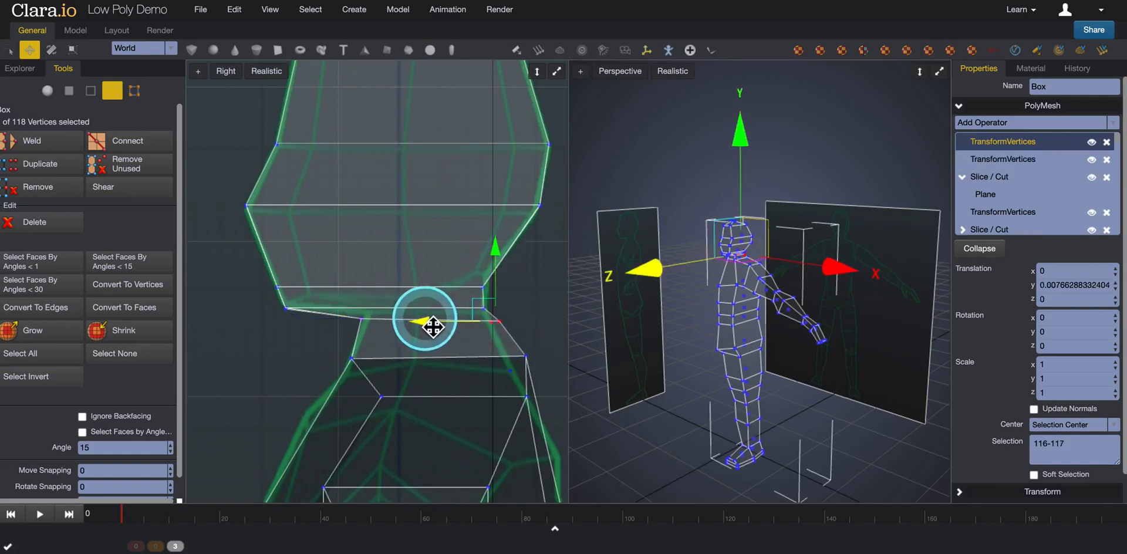
drag(428, 322, 422, 326)
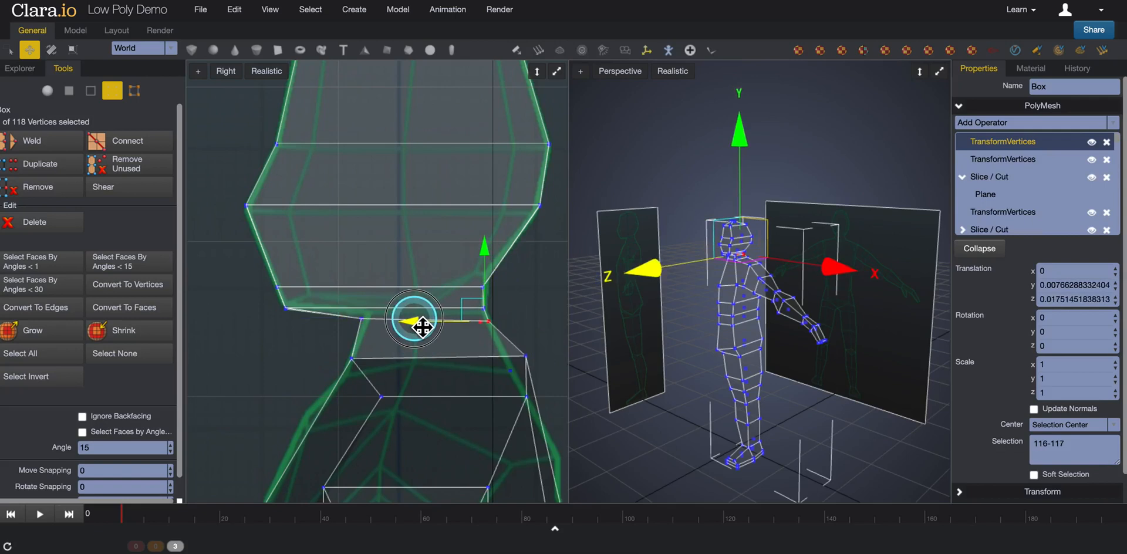
click(527, 343)
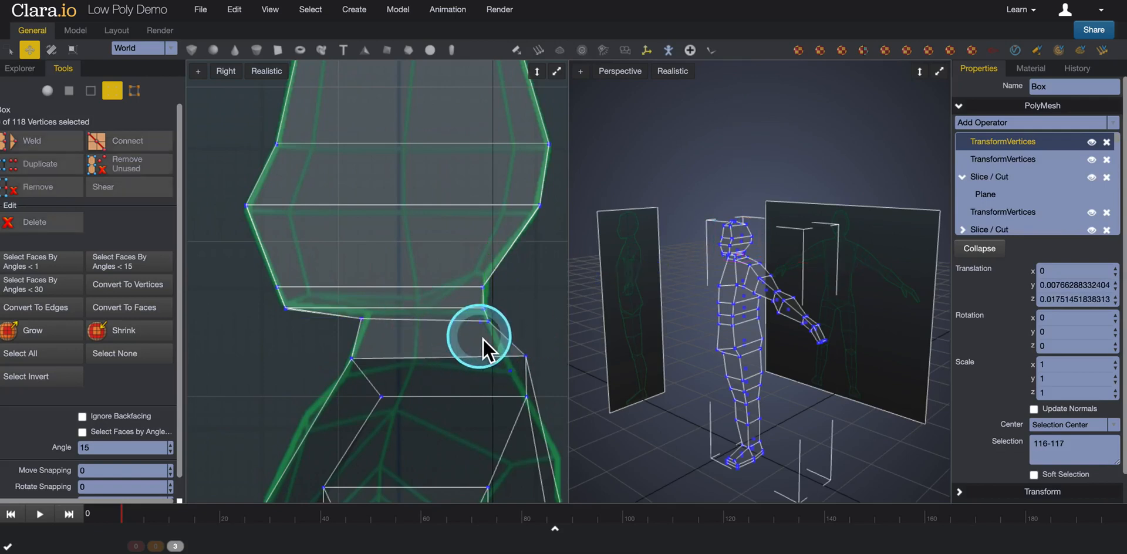
Step: Move the rear vertex at the base of the neck forward about 0.007 in Z, toward the reference outline
middle_drag(478, 340, 447, 237)
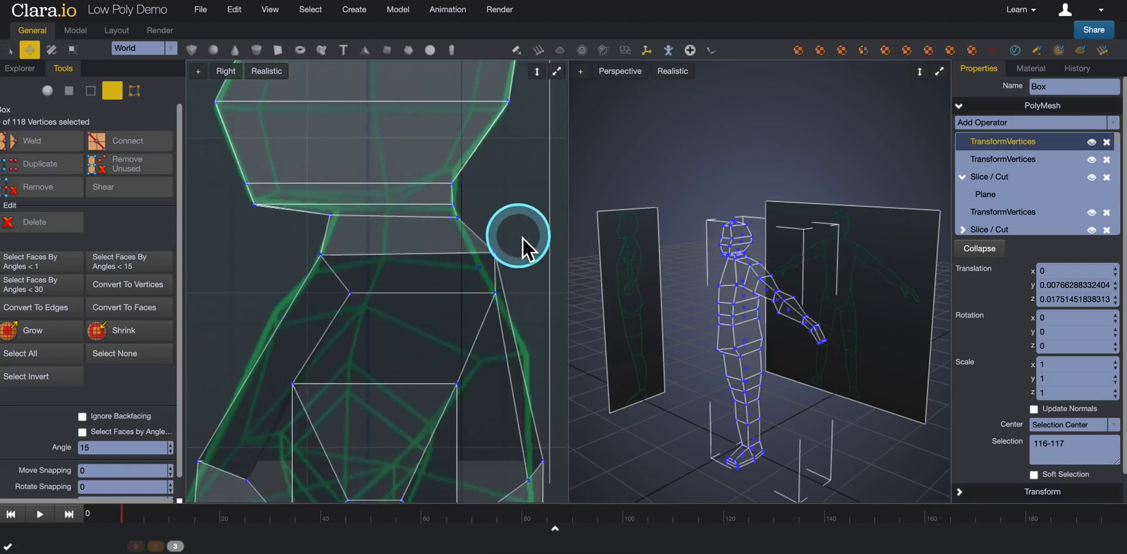
drag(483, 240, 515, 281)
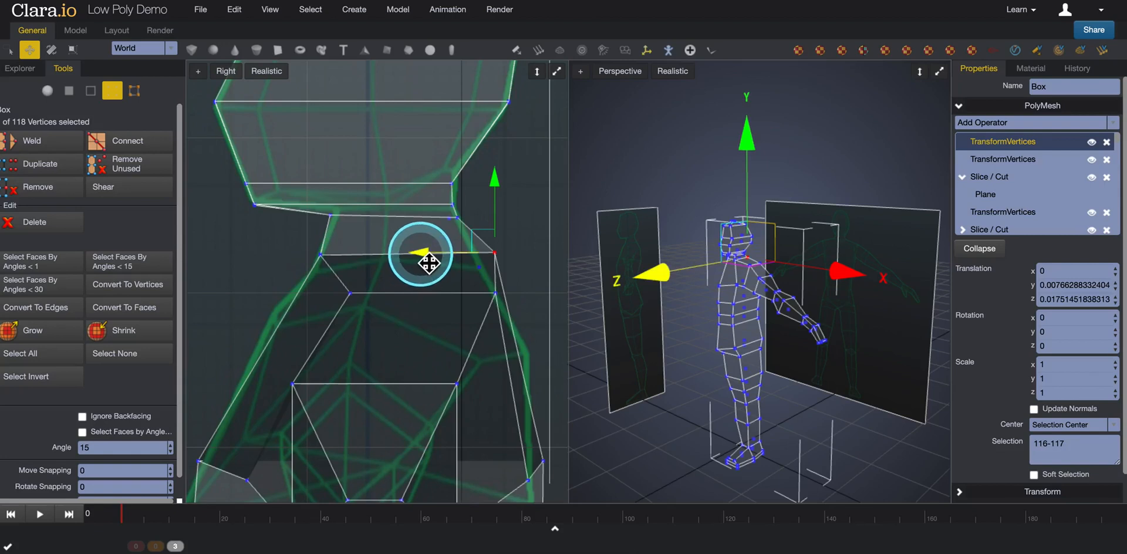
drag(428, 254, 424, 260)
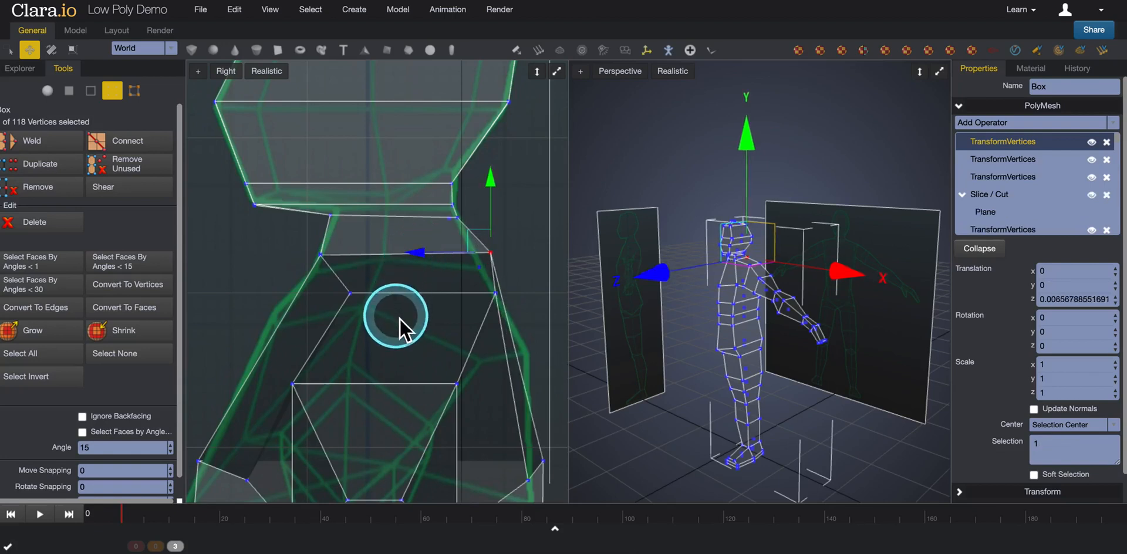
scroll(400, 318, down, 3)
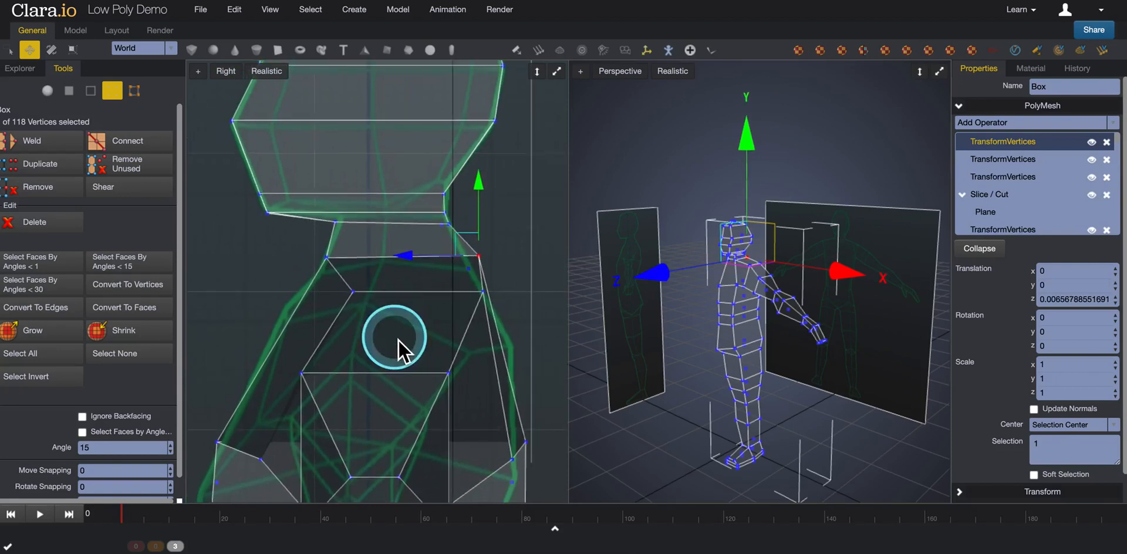
middle_drag(398, 339, 377, 294)
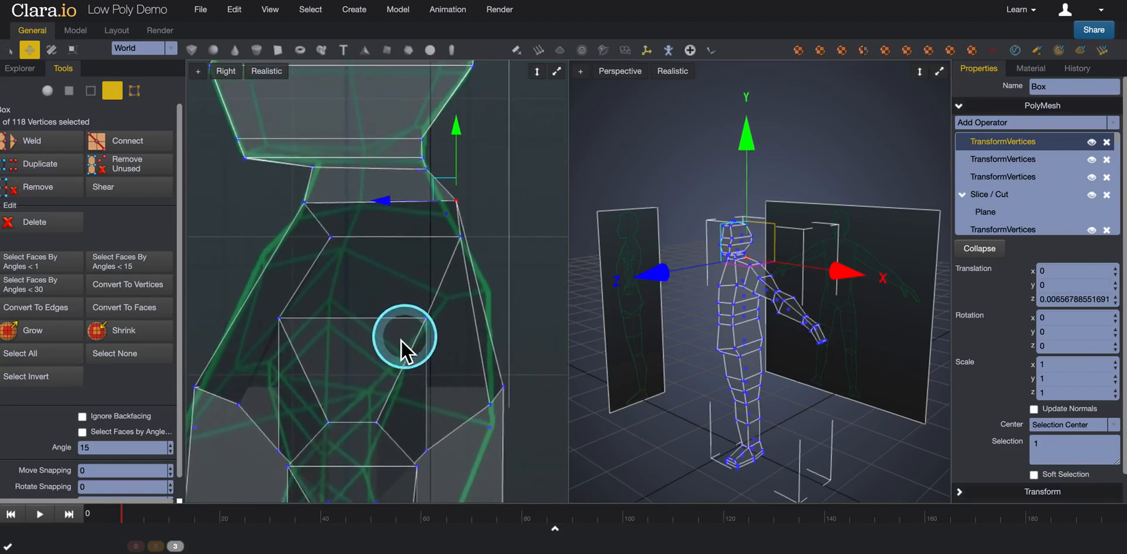
scroll(407, 353, down, 2)
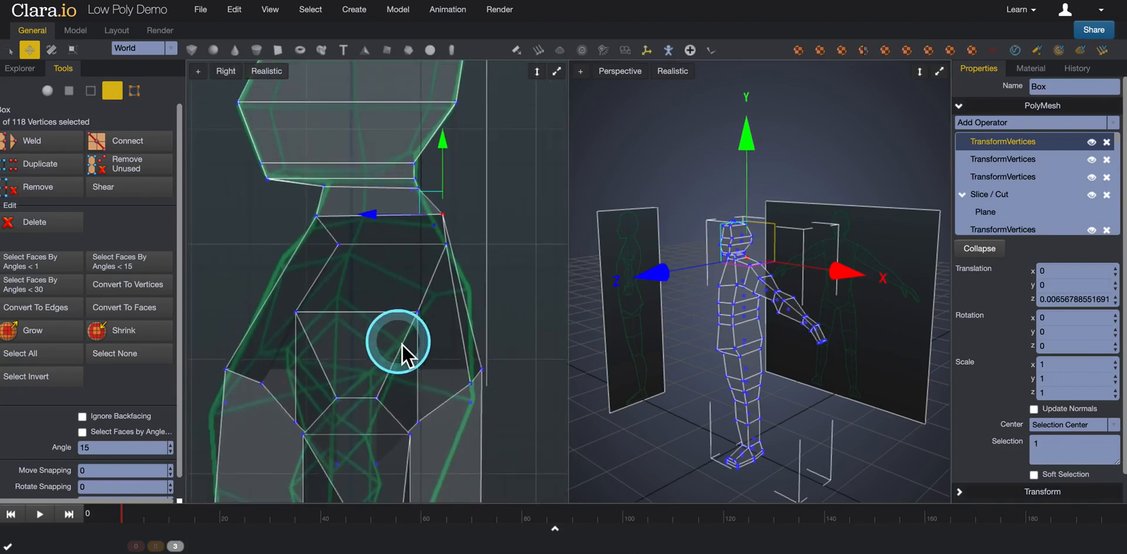
middle_drag(402, 347, 404, 322)
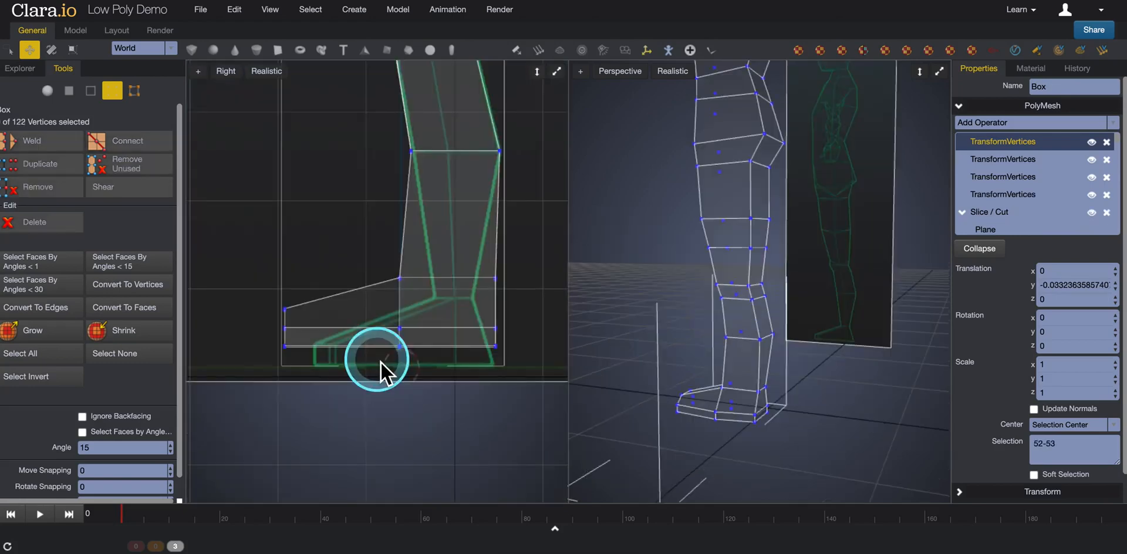
scroll(467, 404, down, 5)
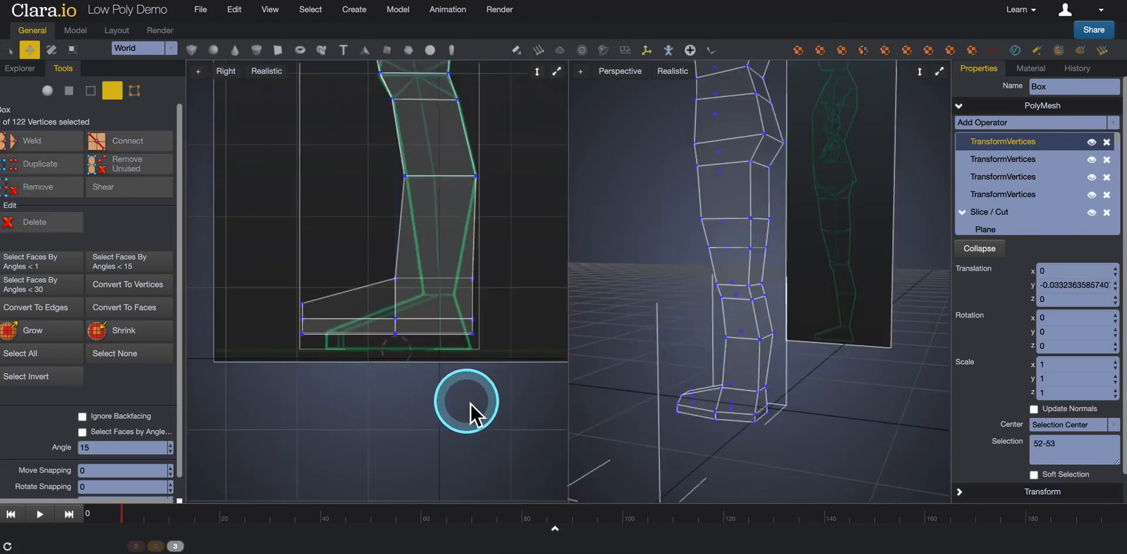
Step: Check the figure's side profile from the foot up to the head and back against the reference drawing
middle_drag(476, 310, 464, 403)
middle_drag(481, 251, 490, 345)
middle_drag(493, 272, 489, 343)
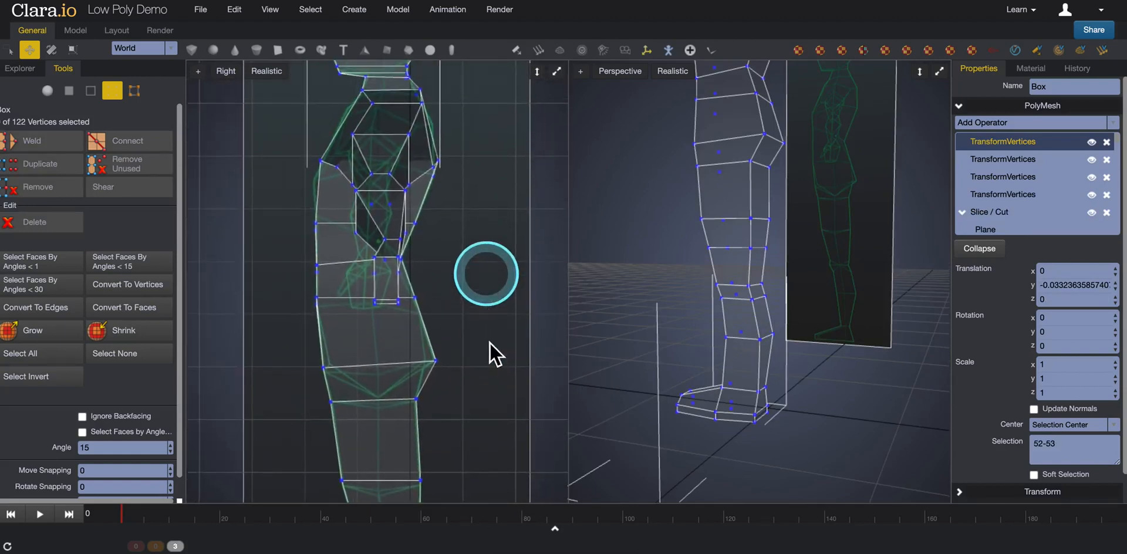
middle_drag(494, 295, 491, 392)
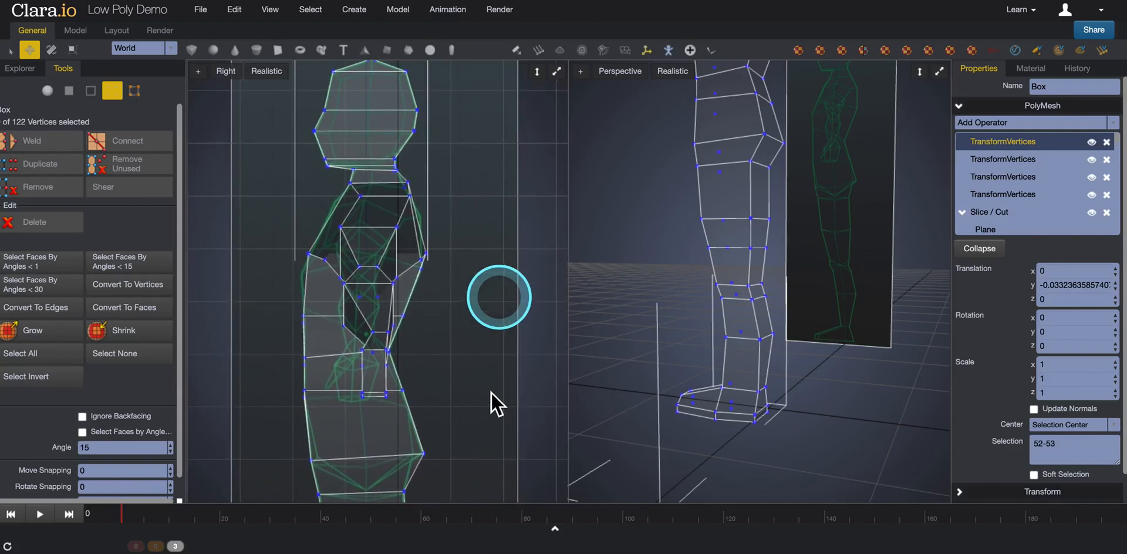
mouse_move(491, 284)
middle_down()
mouse_move(496, 293)
mouse_move(493, 209)
middle_up()
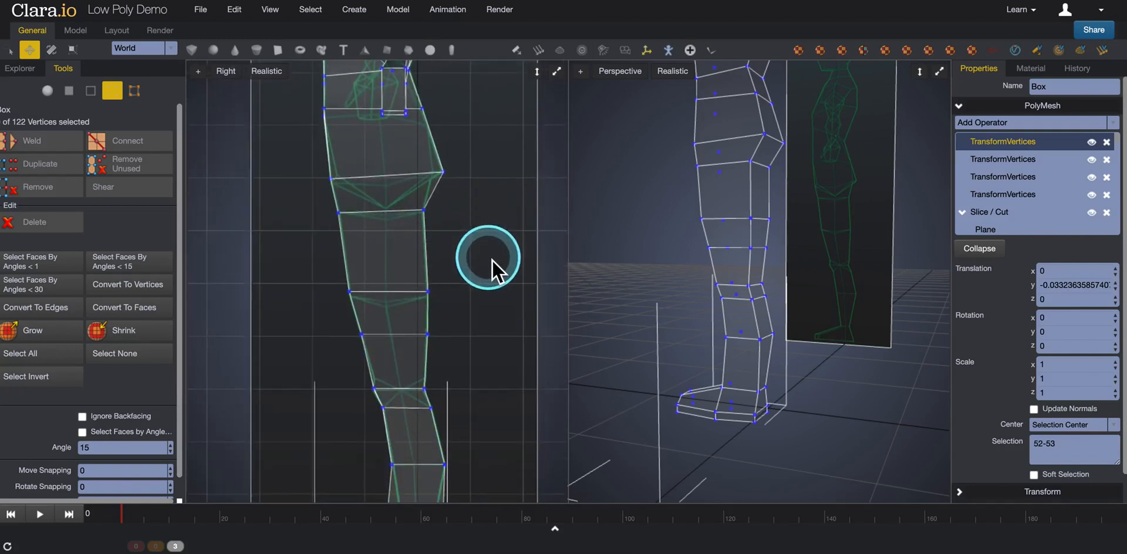
mouse_move(492, 260)
middle_down()
mouse_move(508, 135)
mouse_move(506, 232)
middle_up()
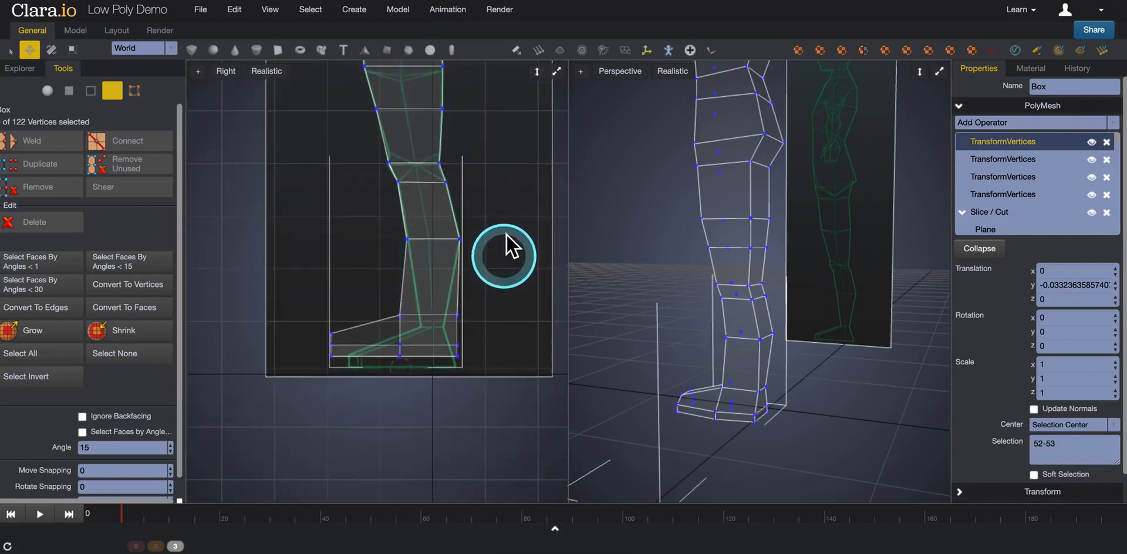
Step: Lower all the foot vertices about 0.052 in Y to the reference's ground line, and clear the selection
scroll(465, 340, up, 3)
scroll(467, 340, up, 1)
middle_drag(471, 342, 453, 287)
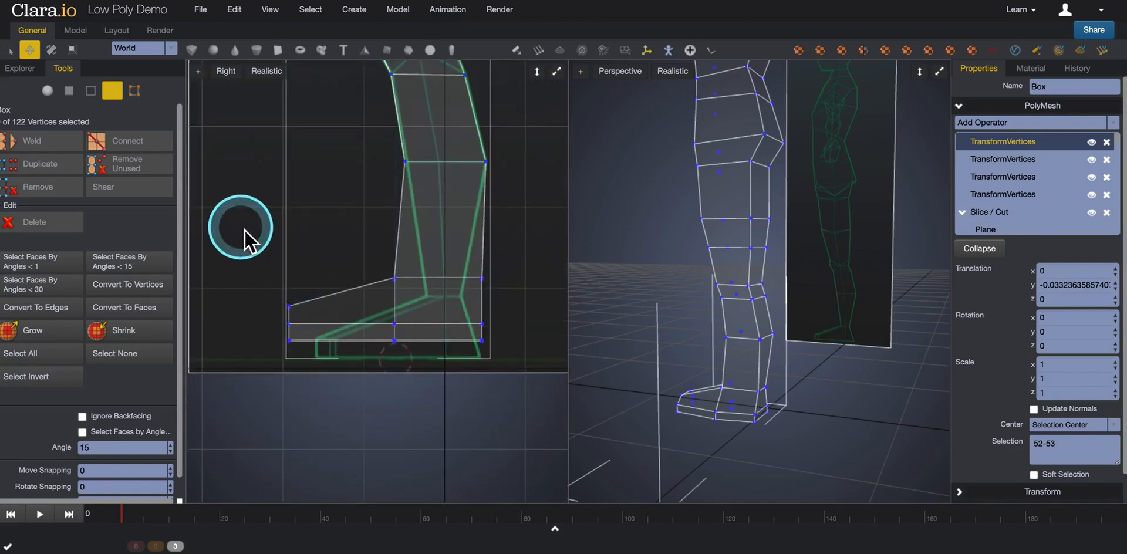
drag(244, 242, 527, 404)
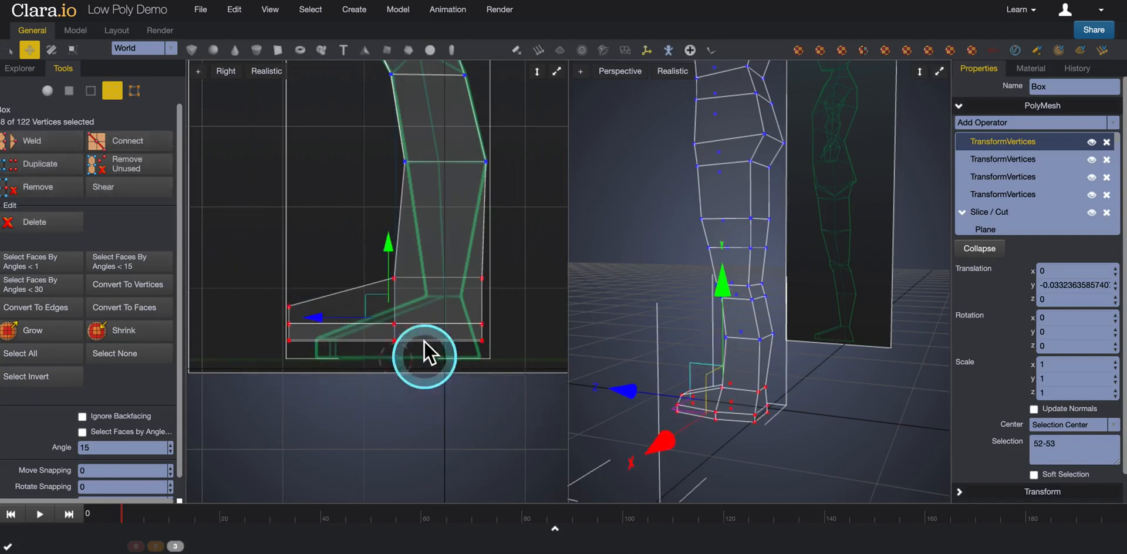
drag(397, 254, 397, 271)
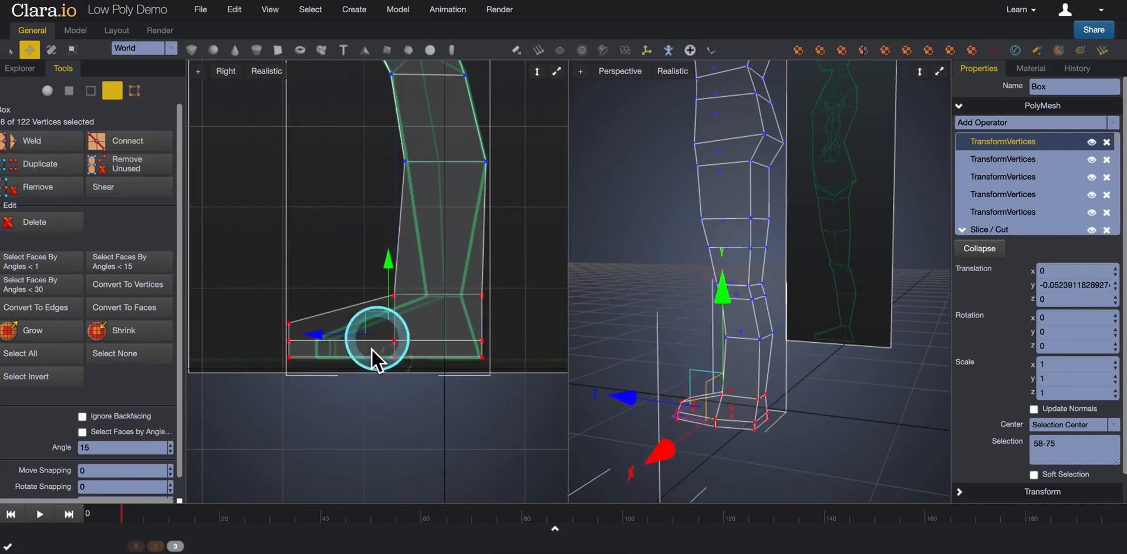
click(361, 406)
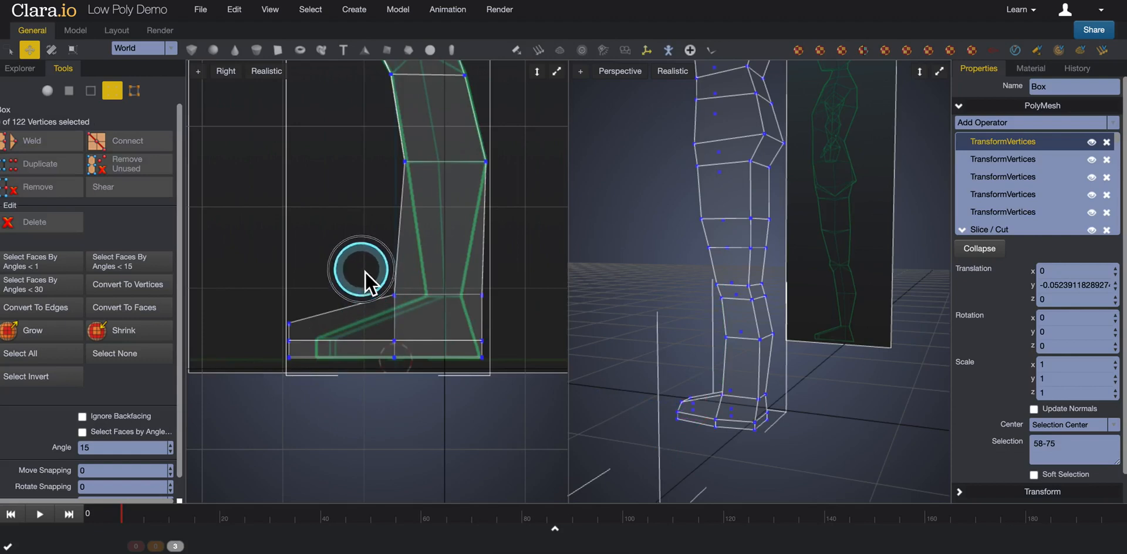
Step: Move the front ankle vertices about -0.092 and the rear ankle vertices about 0.061 in Z to match the reference, clearing the selection
drag(367, 273, 411, 314)
drag(345, 300, 371, 303)
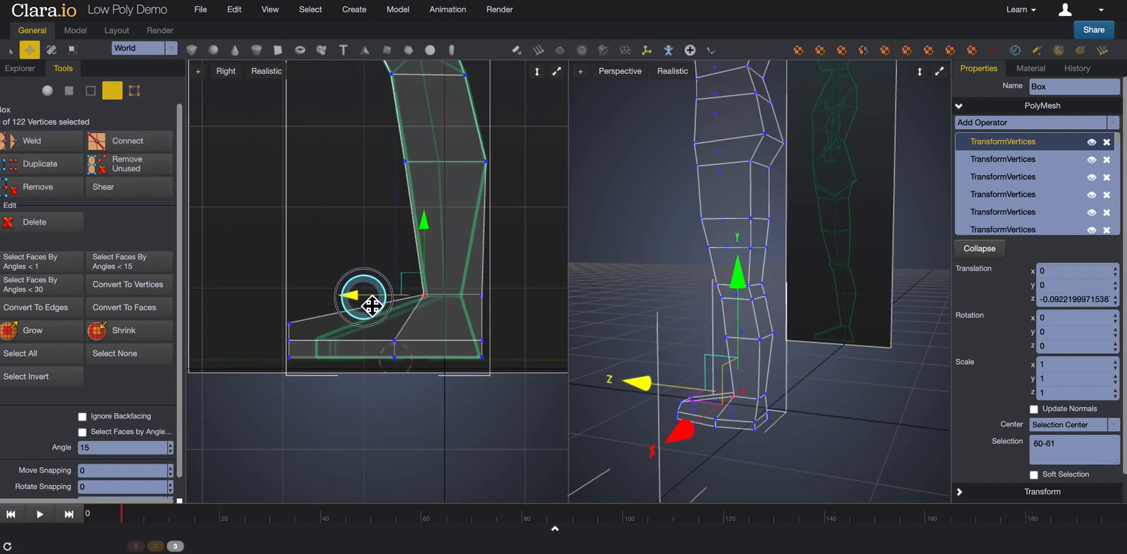
click(380, 281)
drag(472, 287, 495, 313)
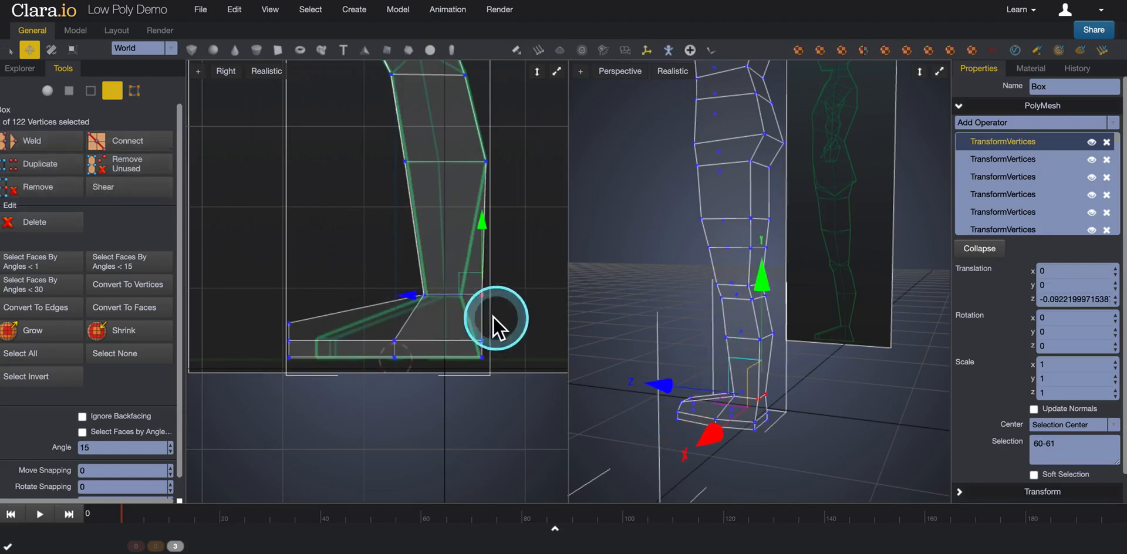
drag(420, 297, 386, 292)
click(344, 254)
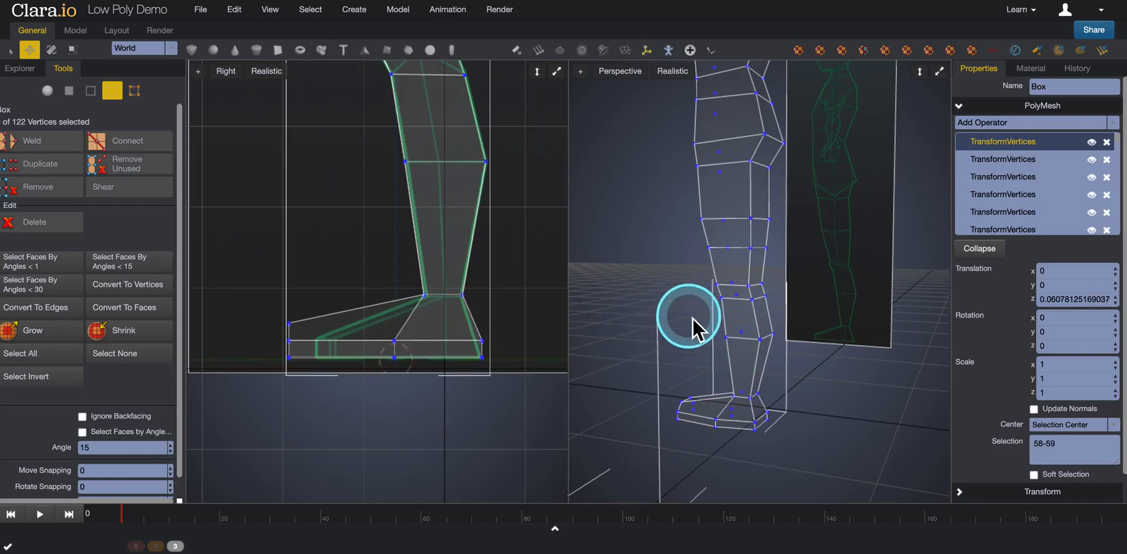
Step: Move the toe-end vertices back about 0.080 in Z to the reference's toe line, and clear the selection
middle_drag(692, 317, 757, 317)
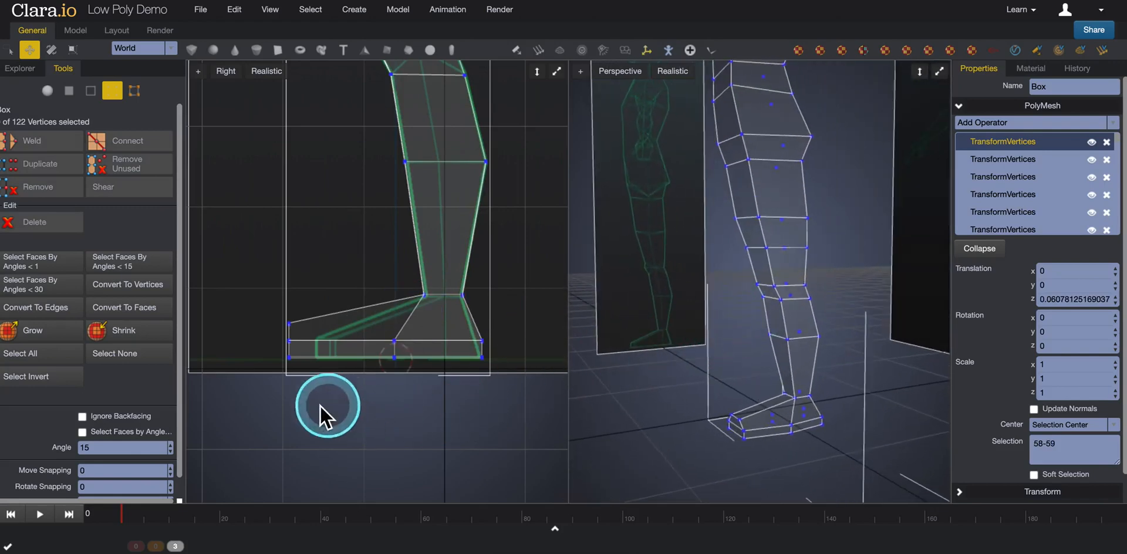
drag(258, 305, 327, 385)
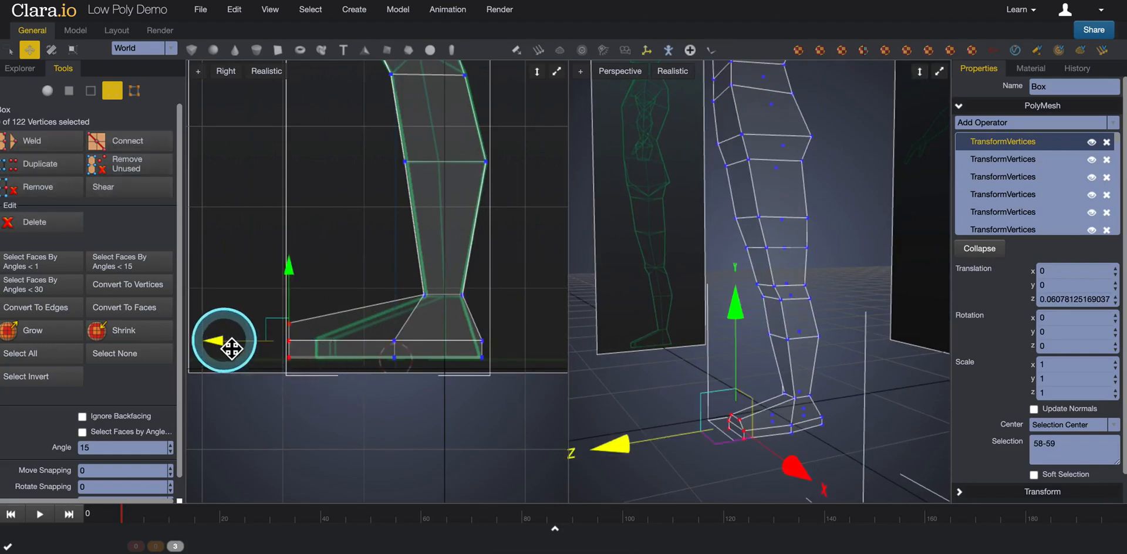
drag(221, 345, 256, 347)
scroll(370, 406, up, 3)
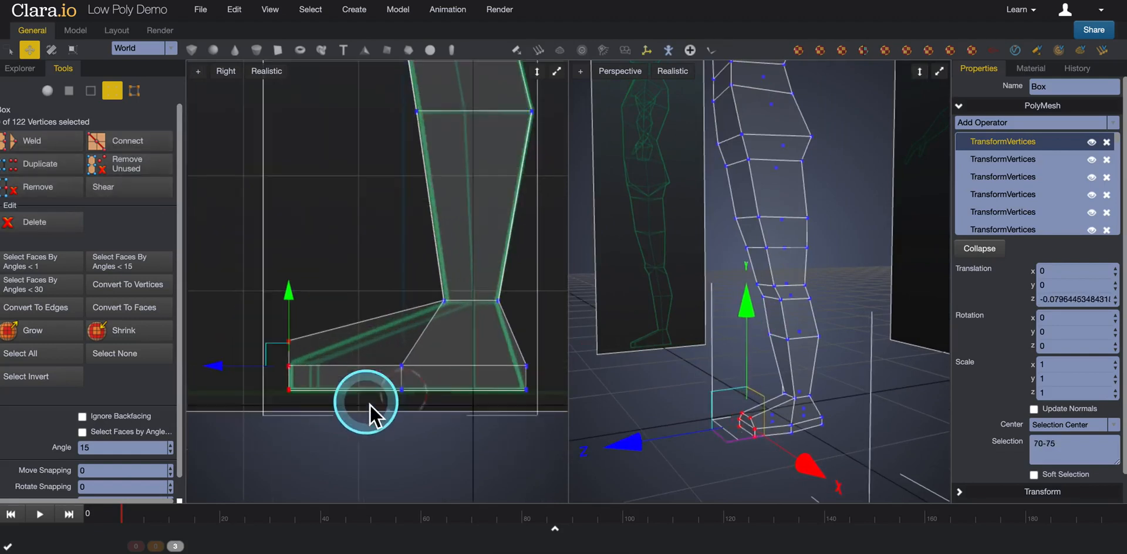
click(283, 445)
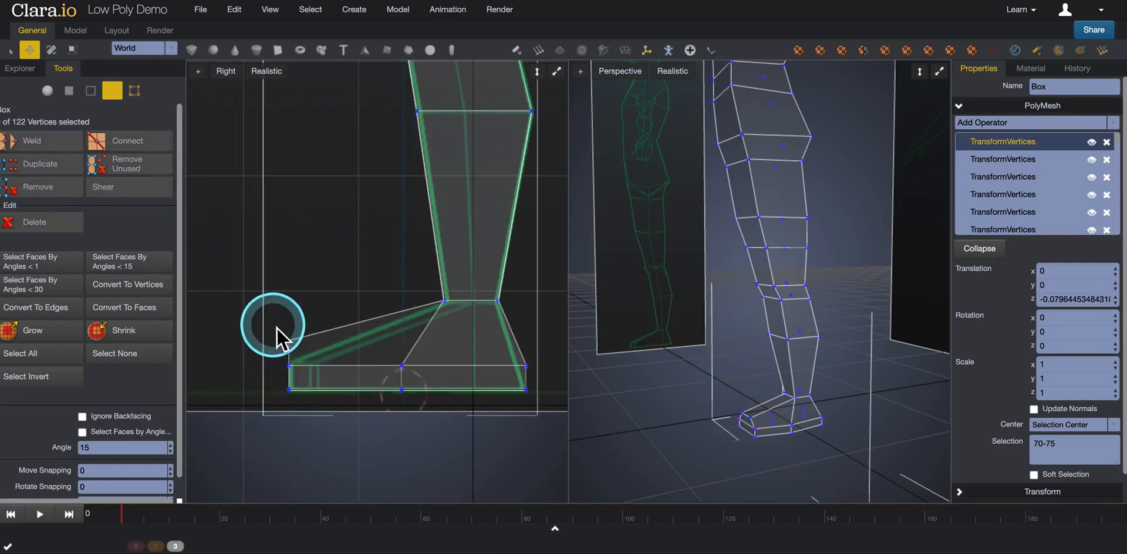
Step: Lower the top toe-end vertices about 0.001 in Y toward the reference foot outline
drag(273, 323, 314, 359)
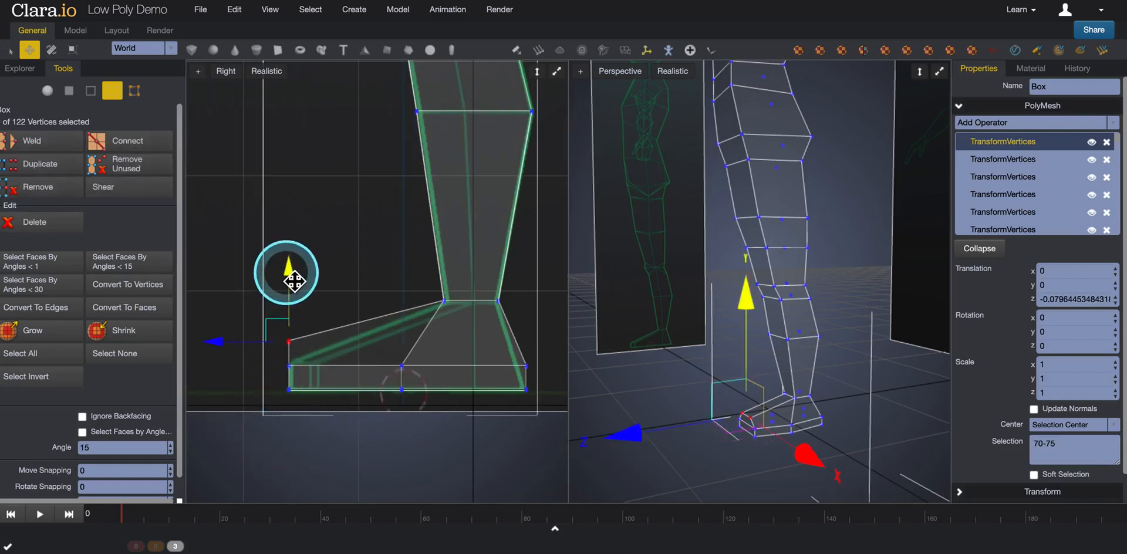
mouse_move(294, 282)
mouse_down()
mouse_move(294, 303)
mouse_move(295, 283)
mouse_up()
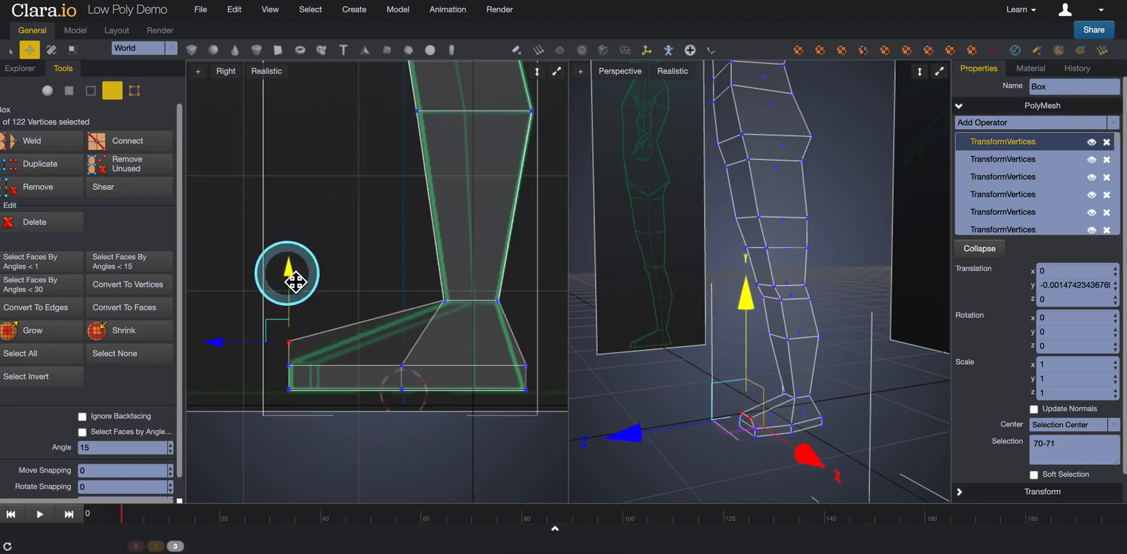
scroll(428, 395, up, 3)
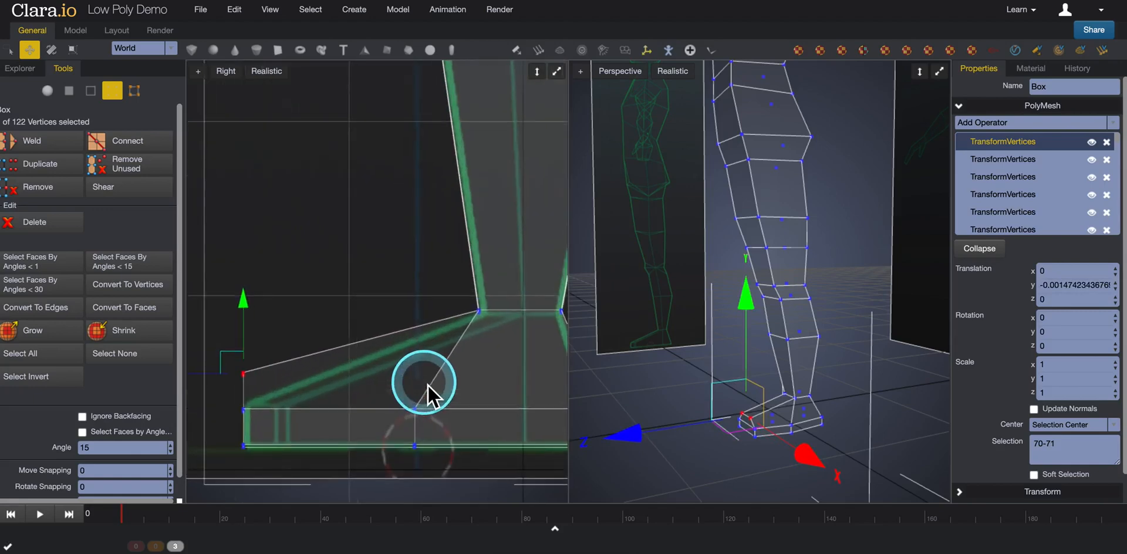
scroll(428, 384, down, 3)
middle_drag(427, 383, 400, 340)
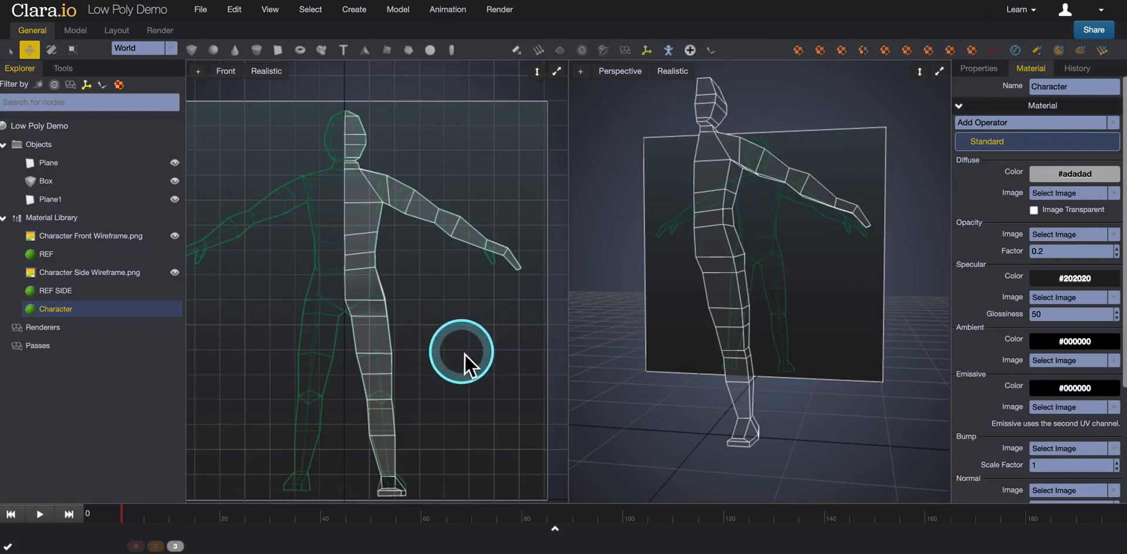
Step: Set the opacity factor of the Character material to 1 so the figure is fully opaque
middle_drag(464, 354, 473, 332)
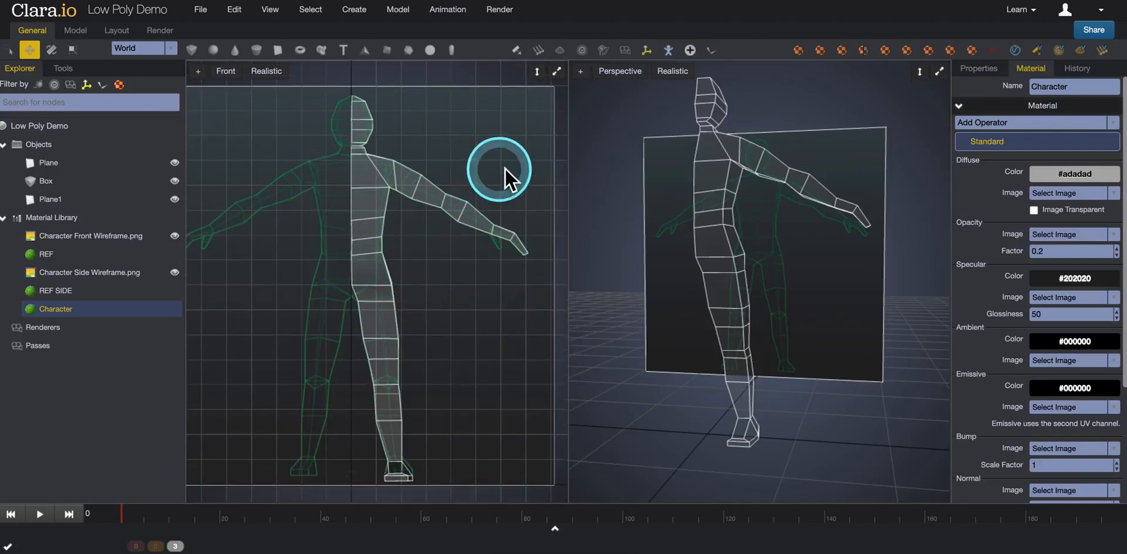
click(537, 71)
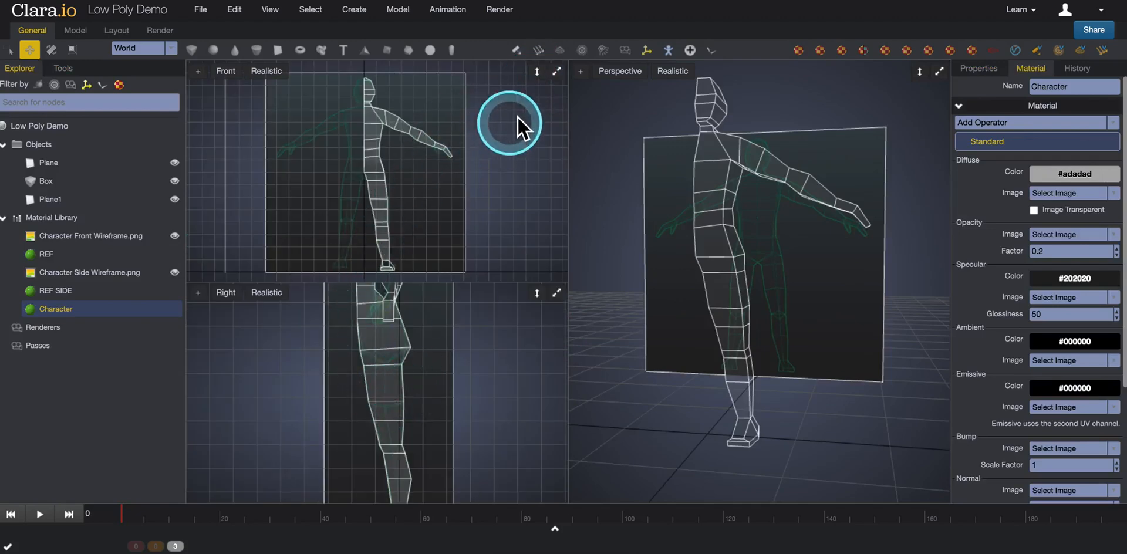
click(536, 69)
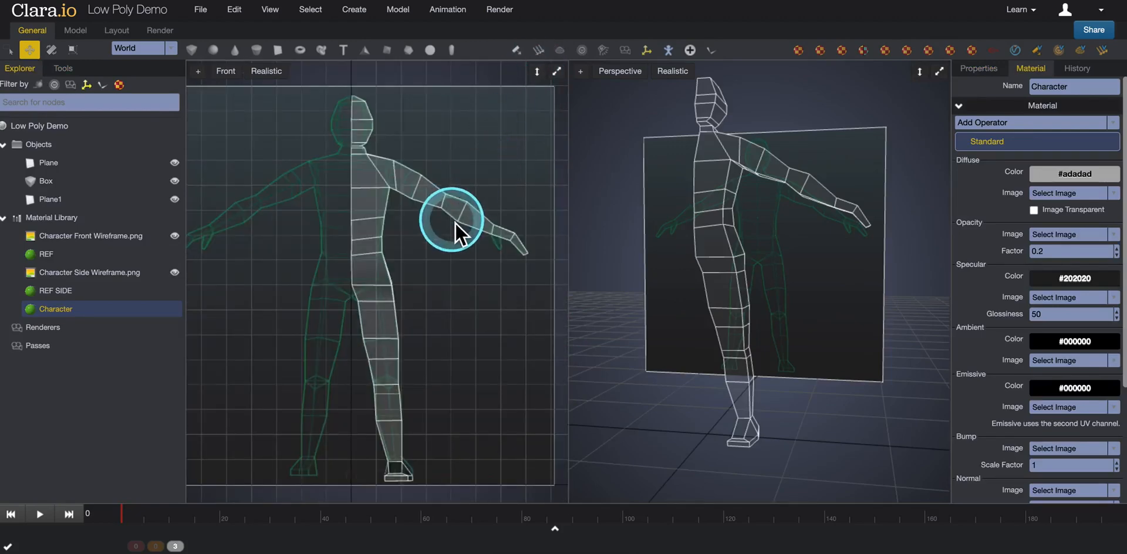
click(414, 198)
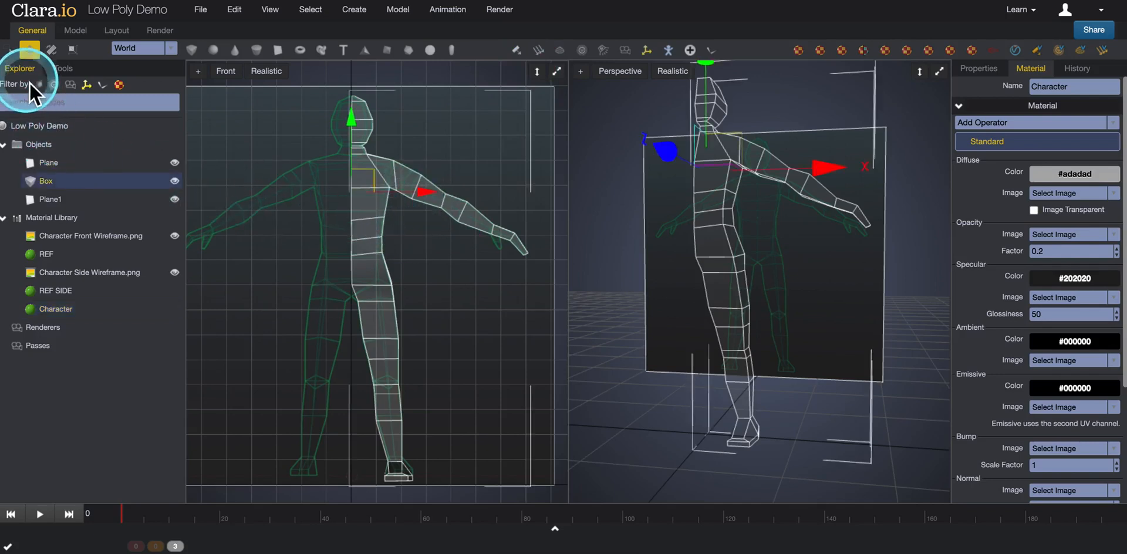
click(54, 310)
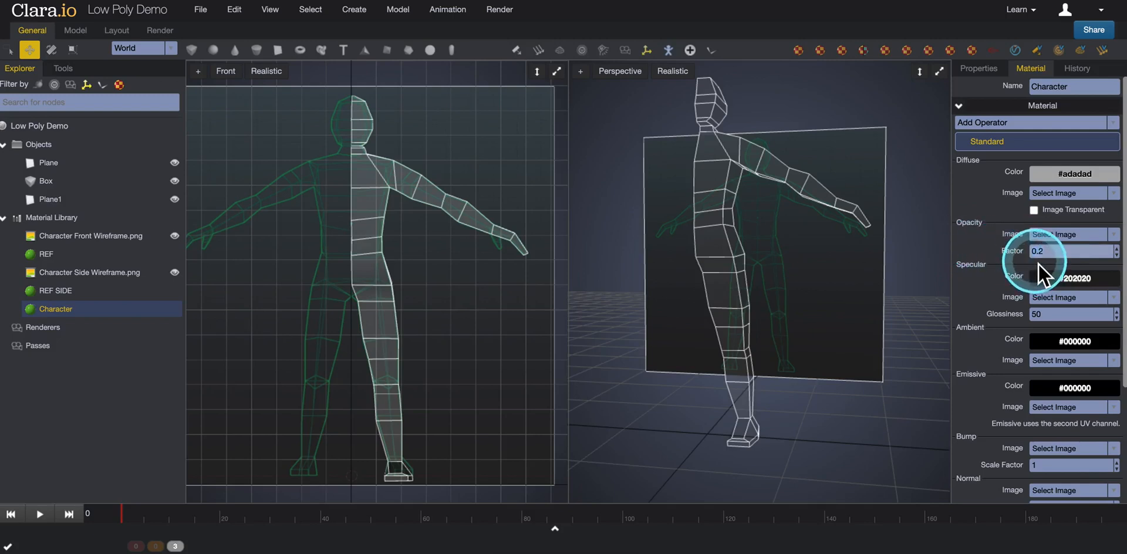
text(1)
key(Return)
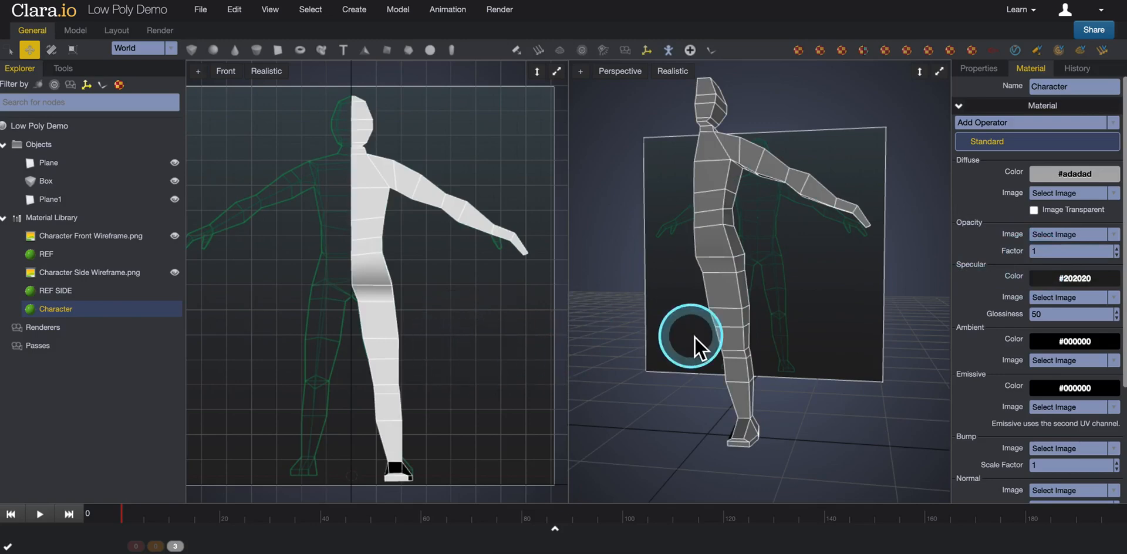
Step: Select the half figure and look through its component selection modes, ending in whole-object mode
middle_drag(695, 332, 601, 347)
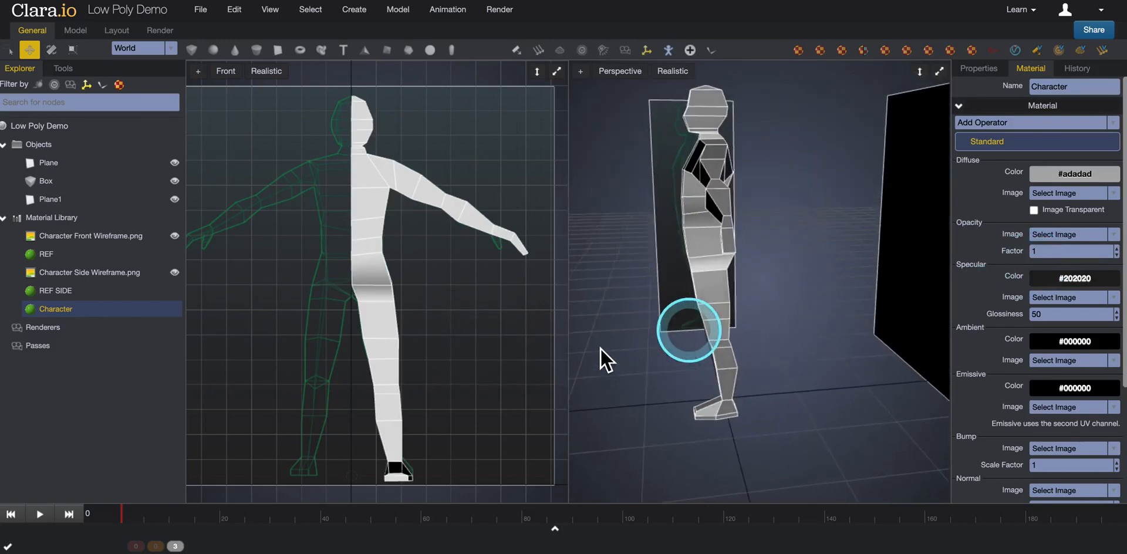
middle_drag(707, 342, 744, 379)
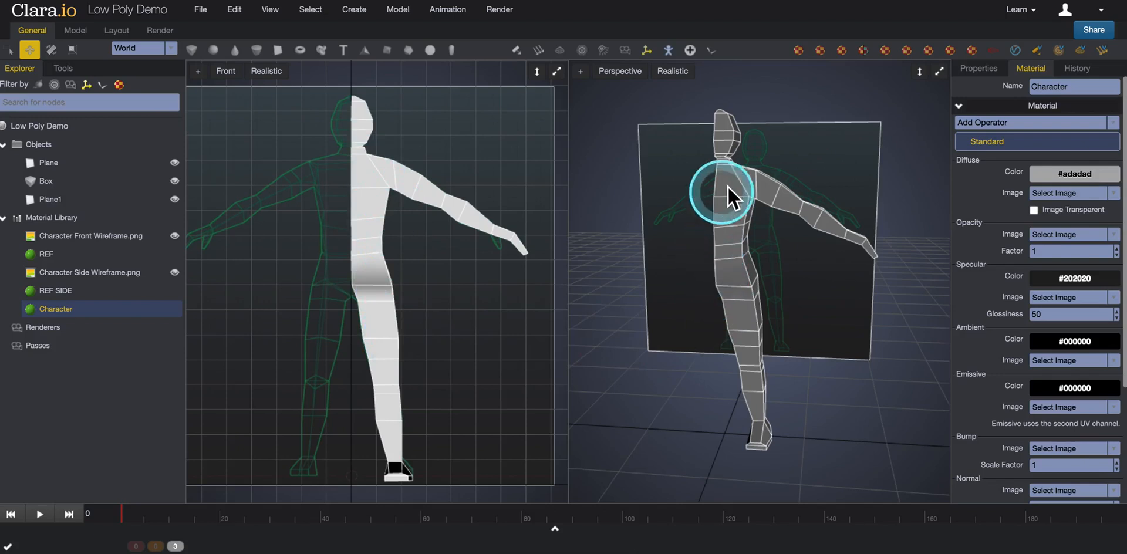
click(375, 245)
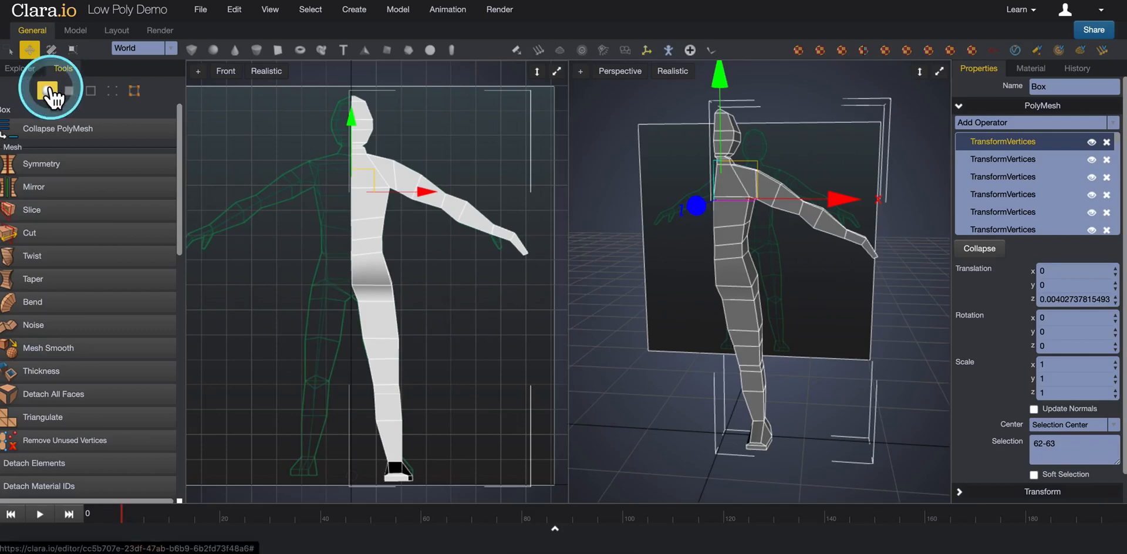
click(79, 94)
click(90, 95)
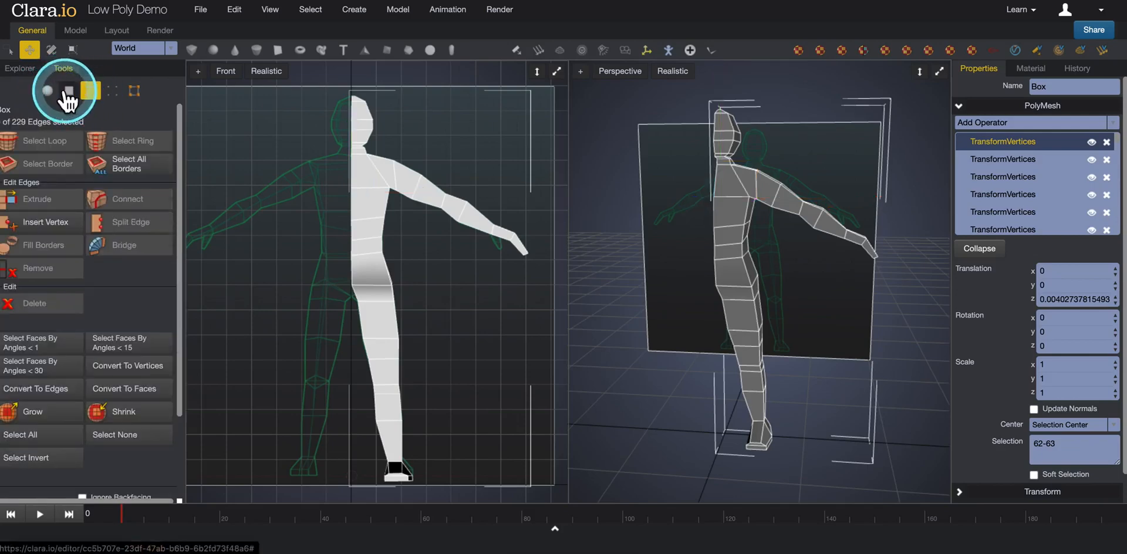
click(60, 91)
click(52, 90)
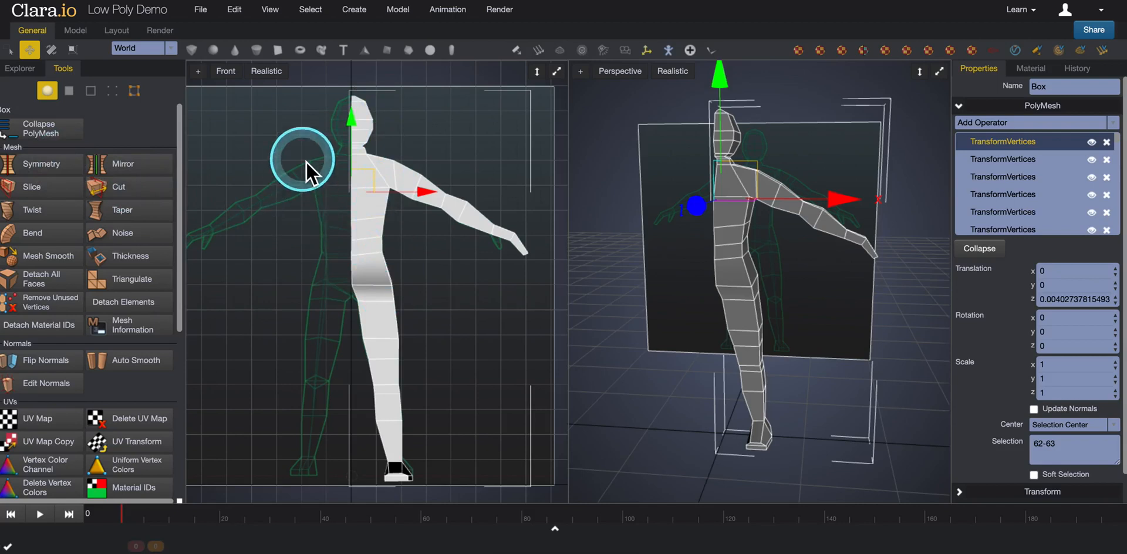
Step: Try the Symmetry operator on the half figure and remove it from the operator stack
click(76, 167)
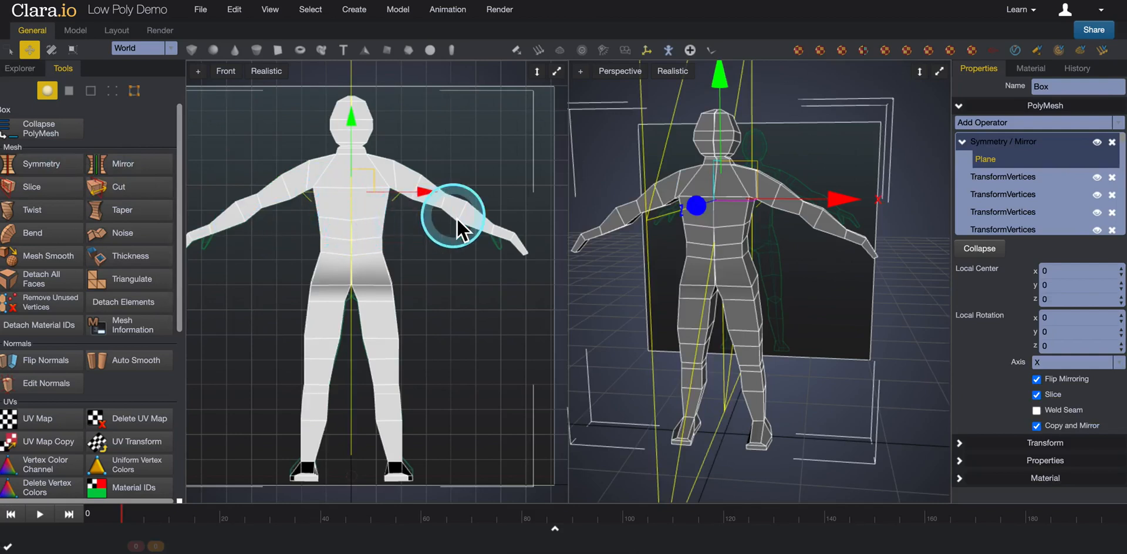
click(1112, 142)
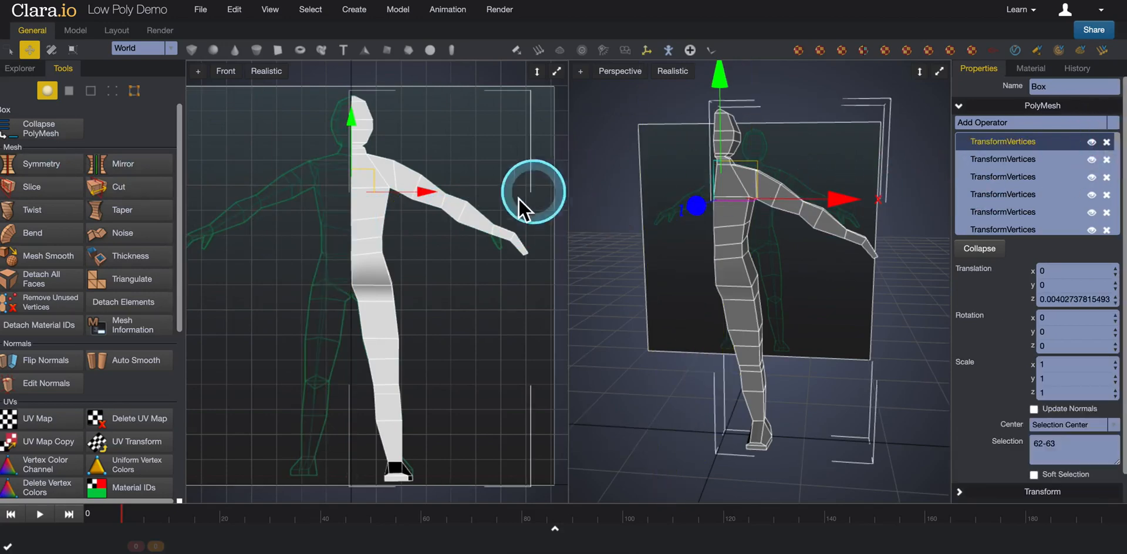
Step: Add a Mirror operator to the half figure and enable its Slice and Copy and Mirror options
click(150, 170)
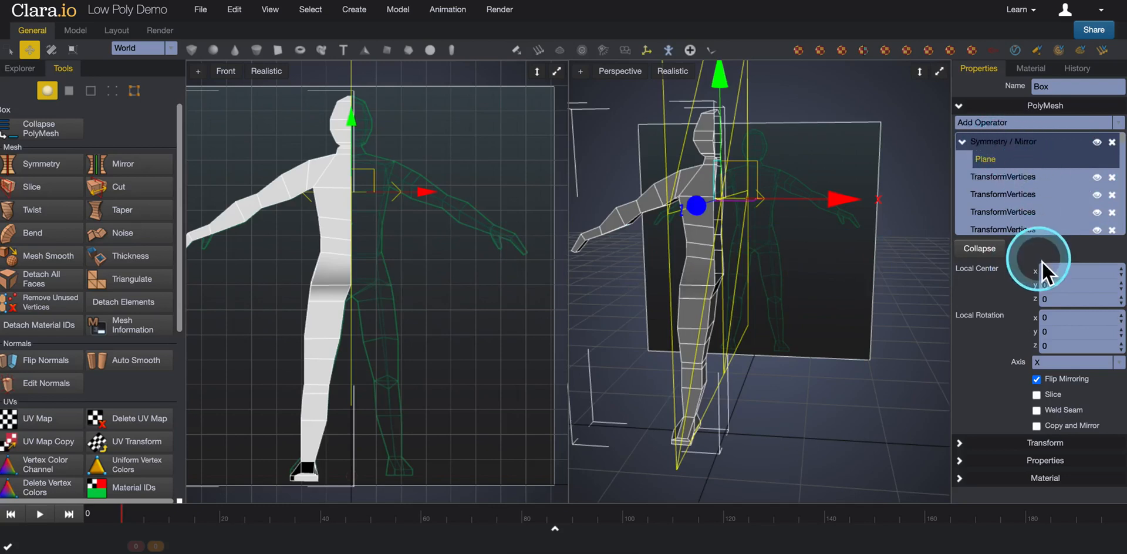
click(1037, 395)
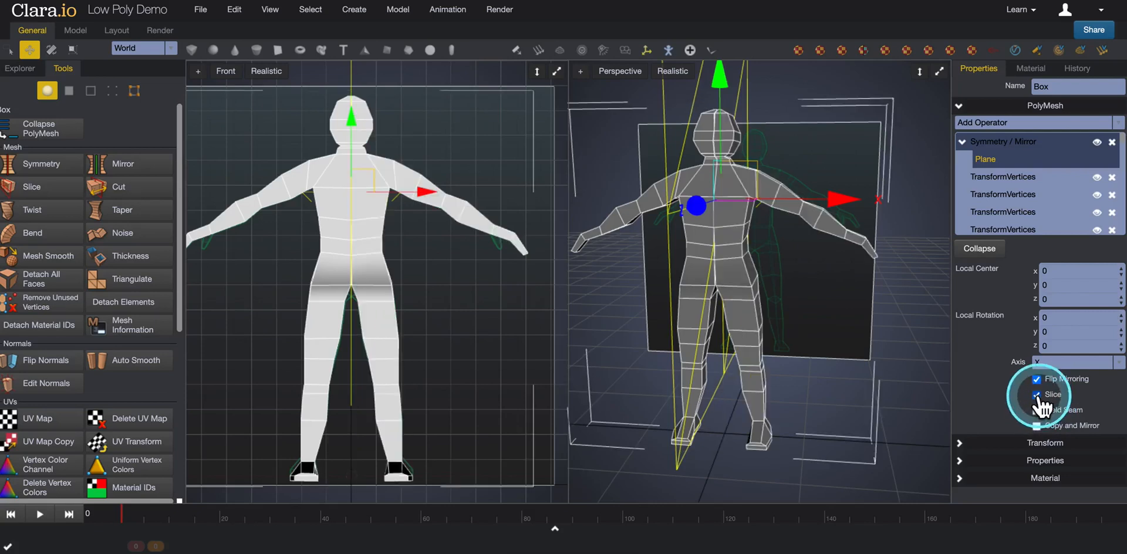
click(1037, 425)
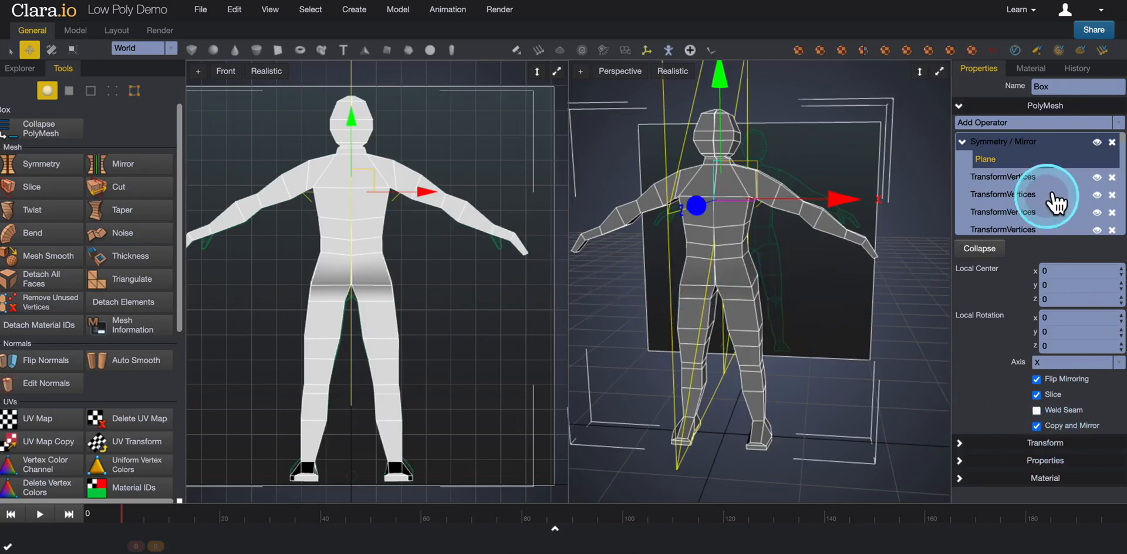
Step: Replace the Mirror operator with a Symmetry operator that has Weld Seam enabled, and try Mesh Smooth on top of it
click(1112, 142)
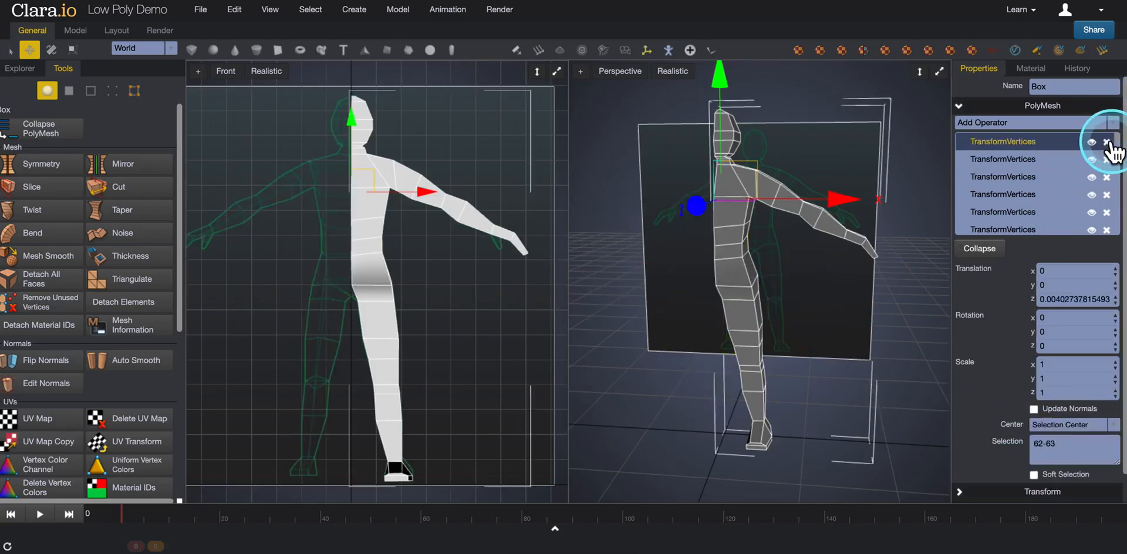
click(70, 172)
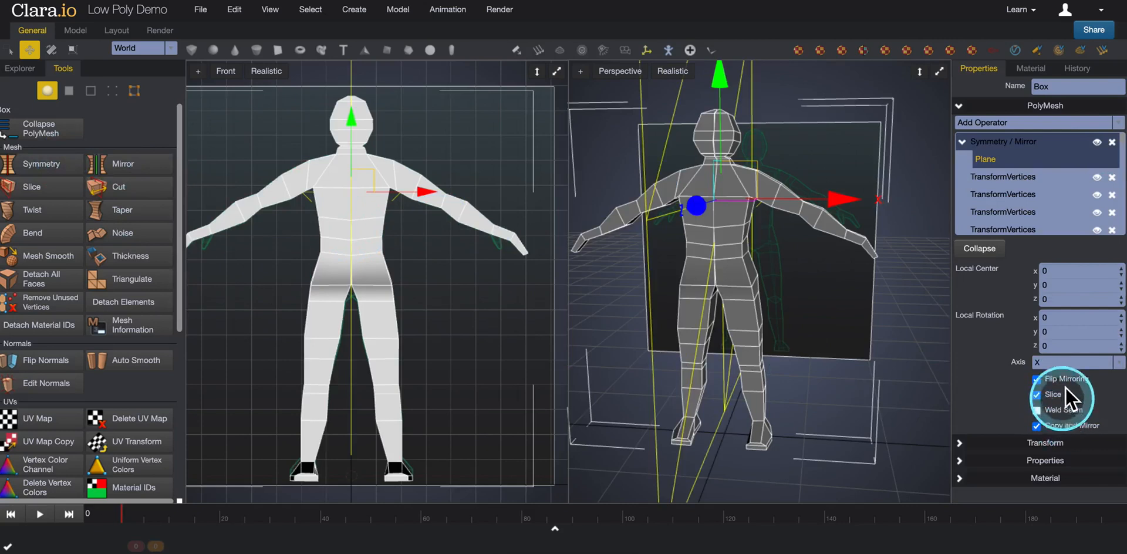
click(1037, 411)
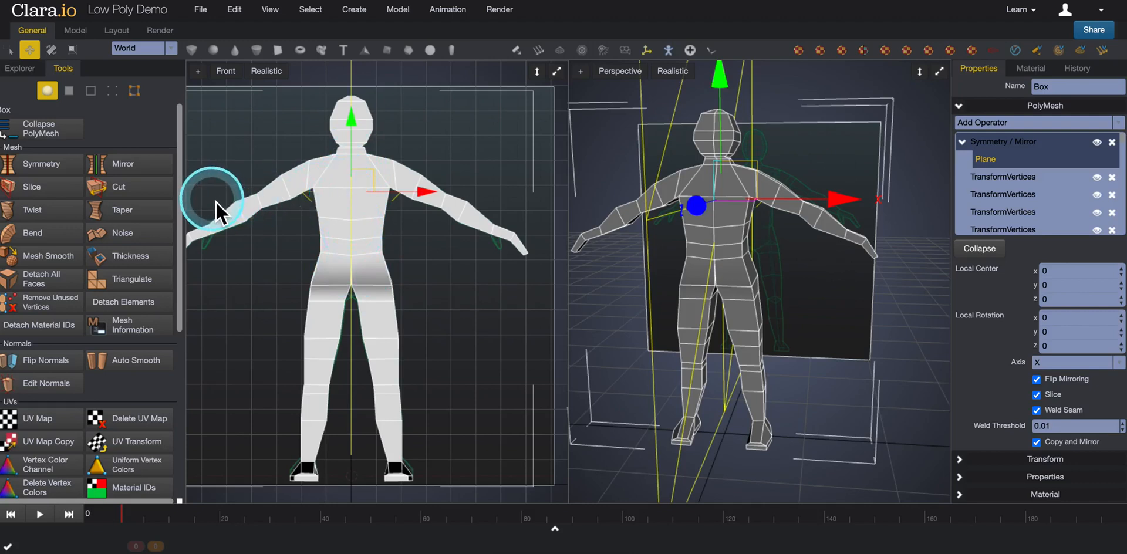
click(993, 145)
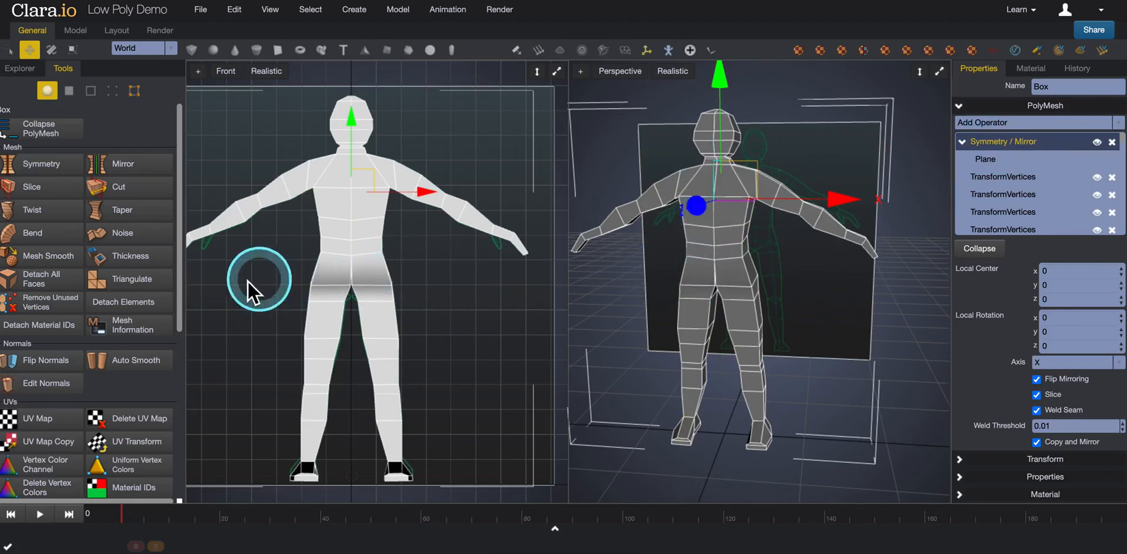
click(50, 256)
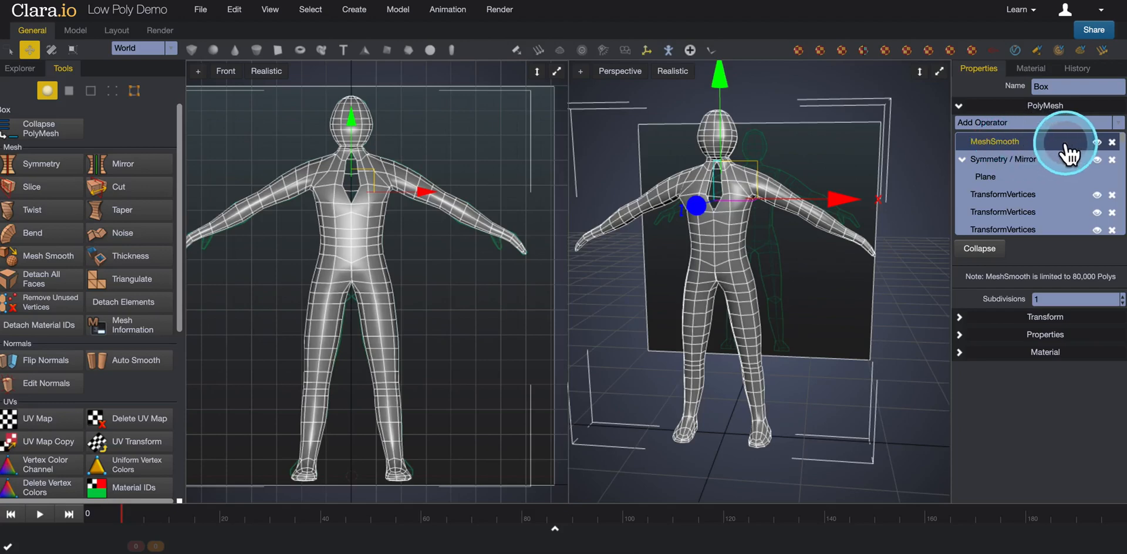
click(1112, 143)
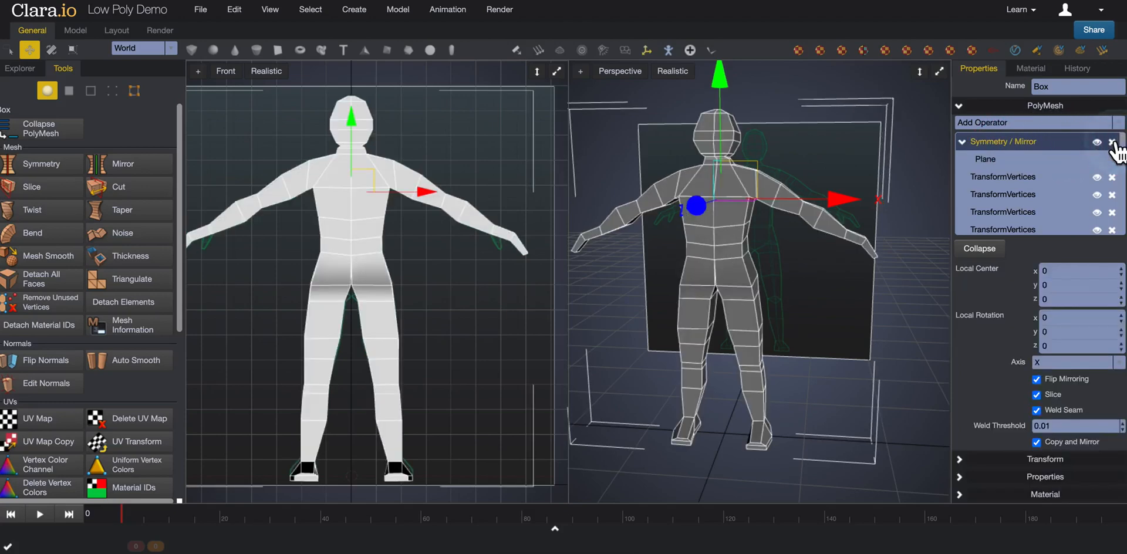
Step: Remove the symmetry operator from the figure, then apply Mesh Smooth to the half mesh and add Symmetry above it
click(1112, 143)
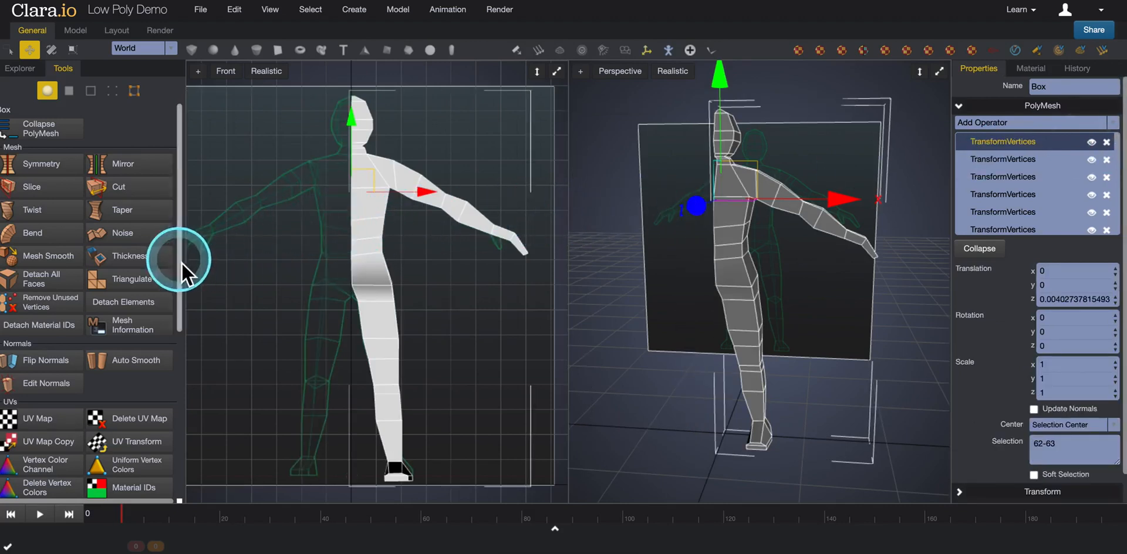
click(52, 259)
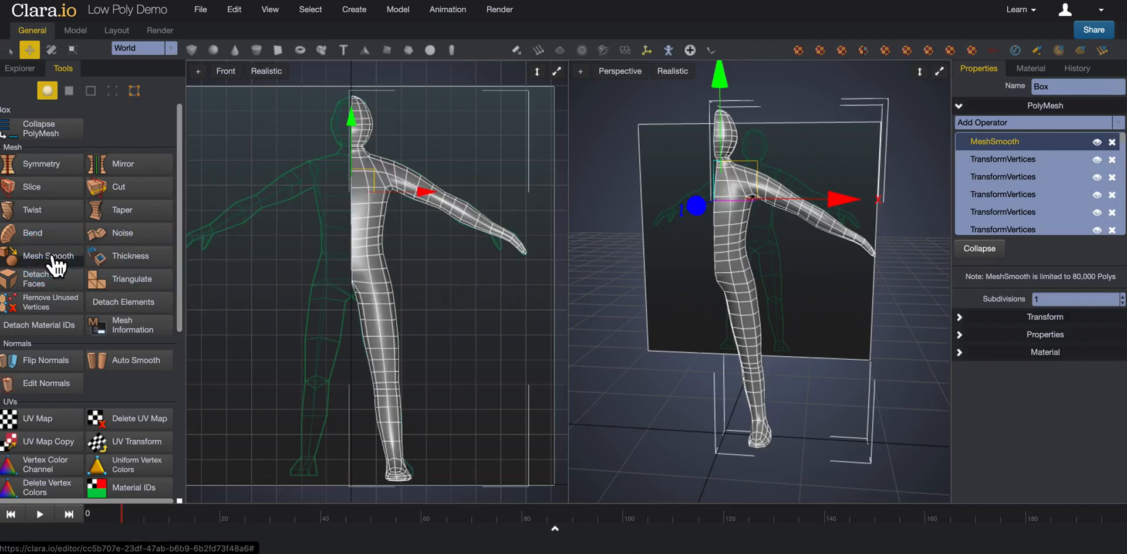
click(69, 176)
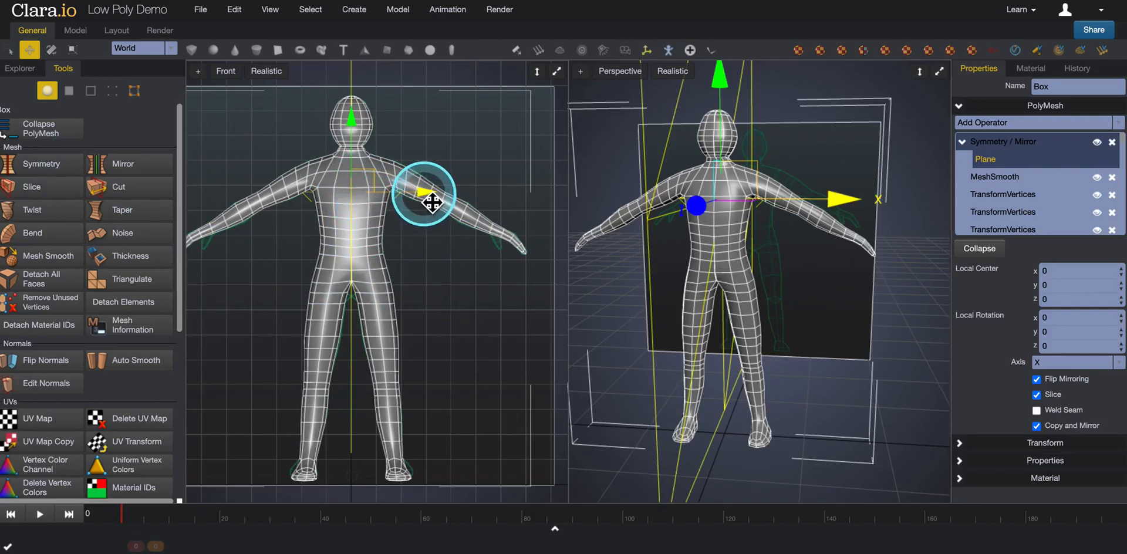
Step: Try shifting the symmetry plane about -0.034 along X, then reset its Local Center X to 0
mouse_move(432, 203)
mouse_down()
mouse_move(410, 201)
mouse_move(428, 200)
mouse_up()
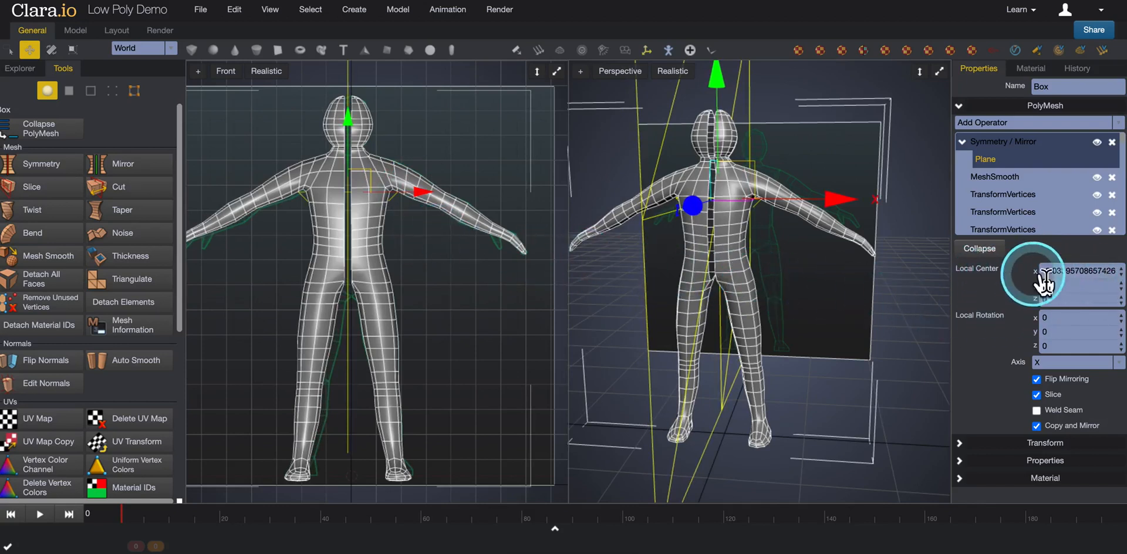
double_click(1070, 278)
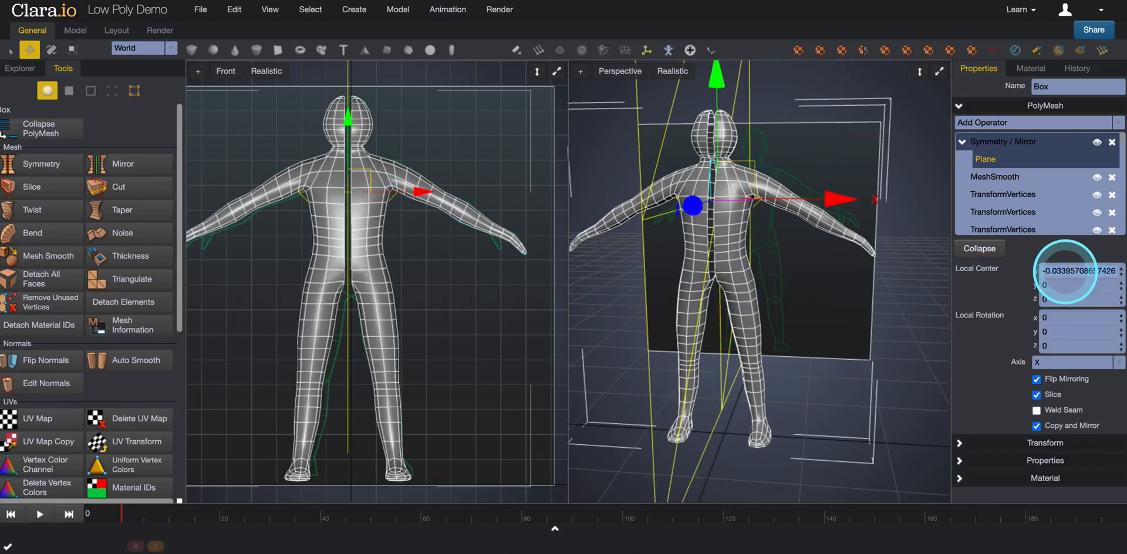
text(0)
key(Return)
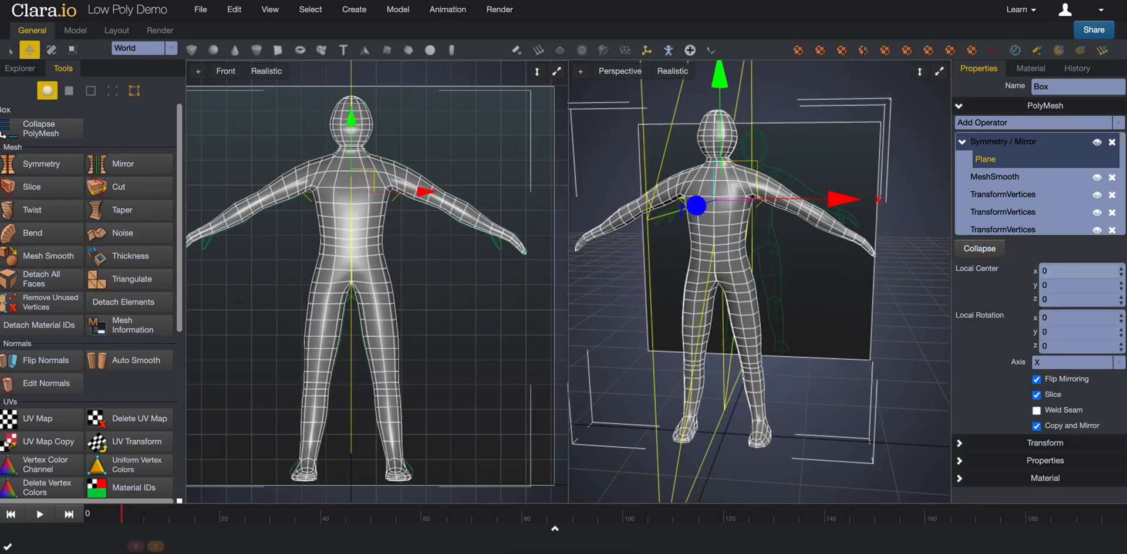
Step: Enable Weld Seam on the symmetry operator, test it with a small plane shift along X, and reset Local Center X to 0
click(1035, 410)
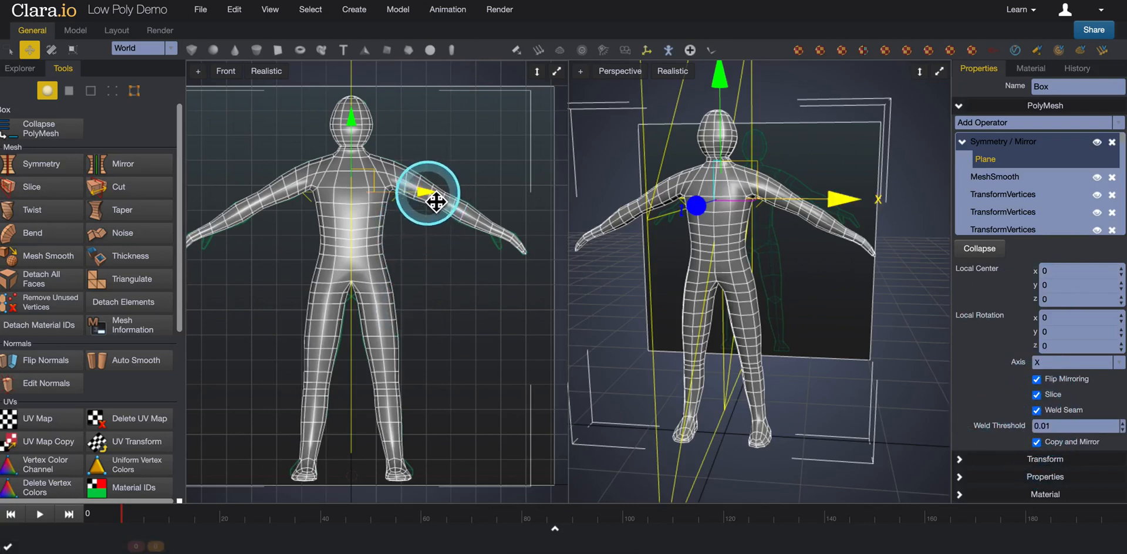
mouse_move(435, 202)
mouse_down()
mouse_move(397, 199)
mouse_move(437, 205)
mouse_move(423, 196)
mouse_up()
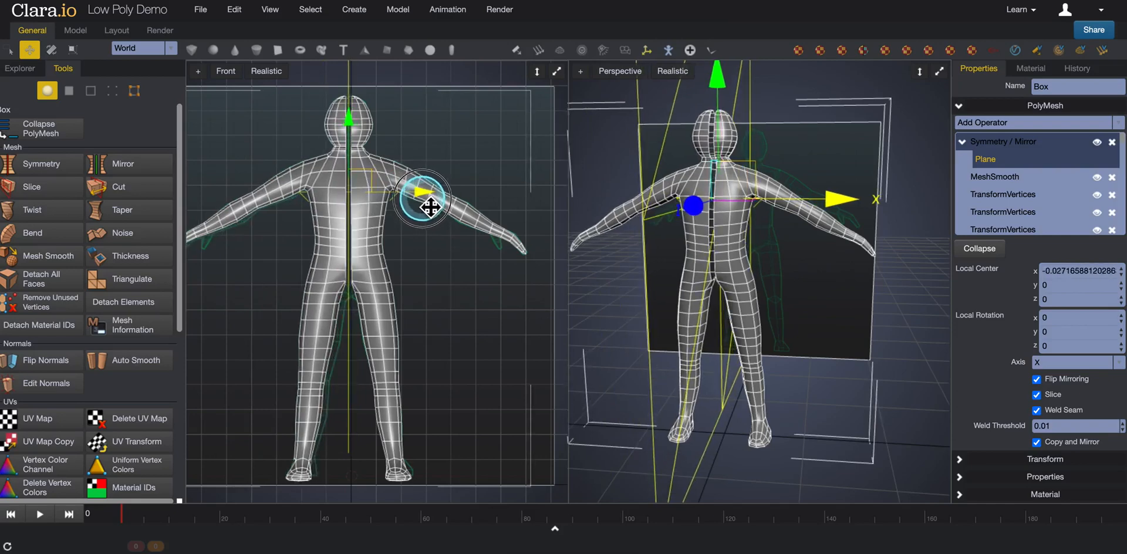
click(1072, 286)
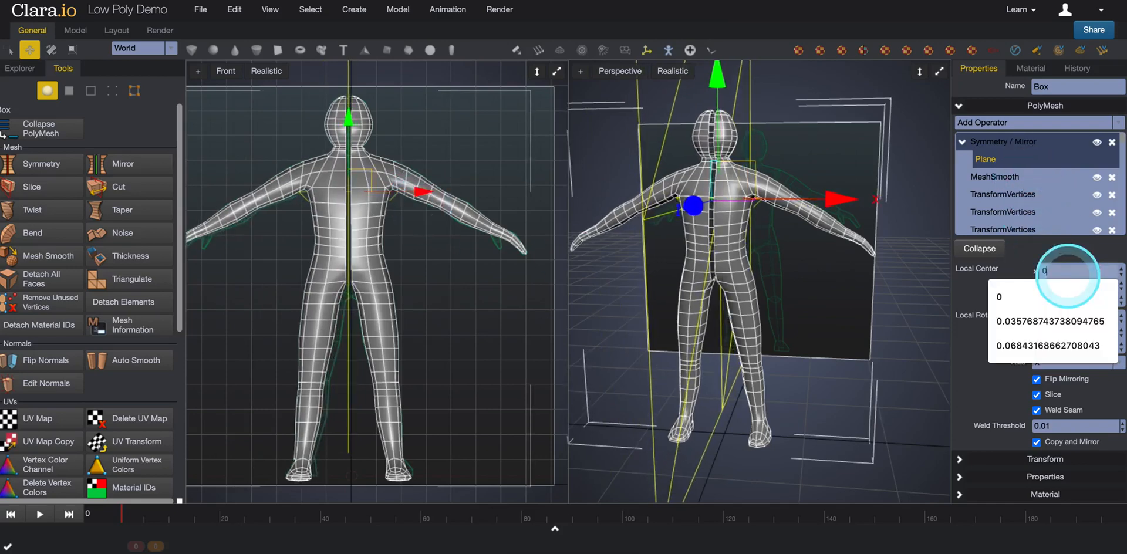
click(1057, 295)
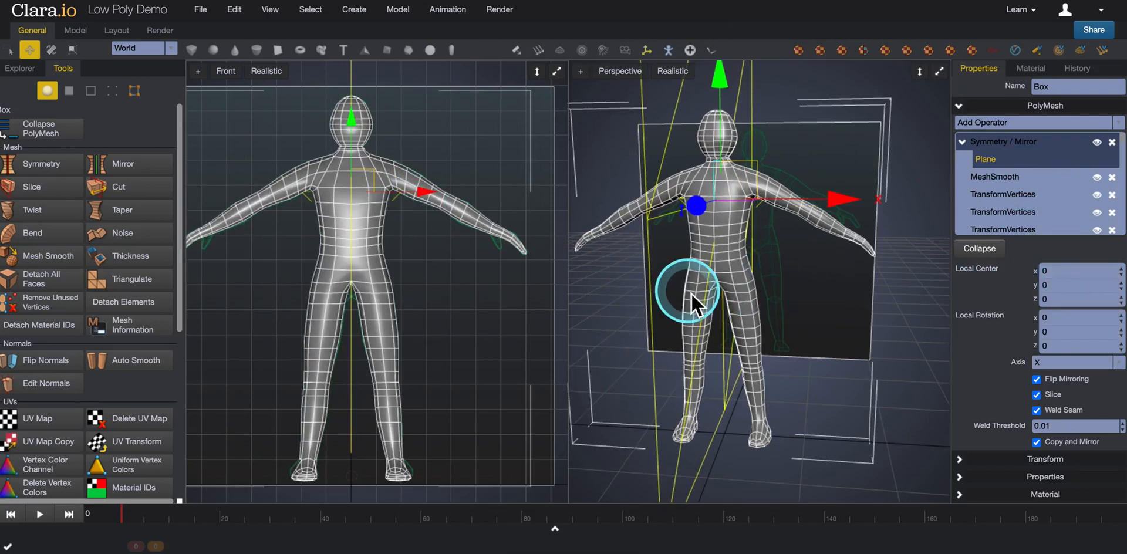
Step: Select the symmetry operator and examine the unsmoothed body's vertices around the hips and crotch
click(1008, 146)
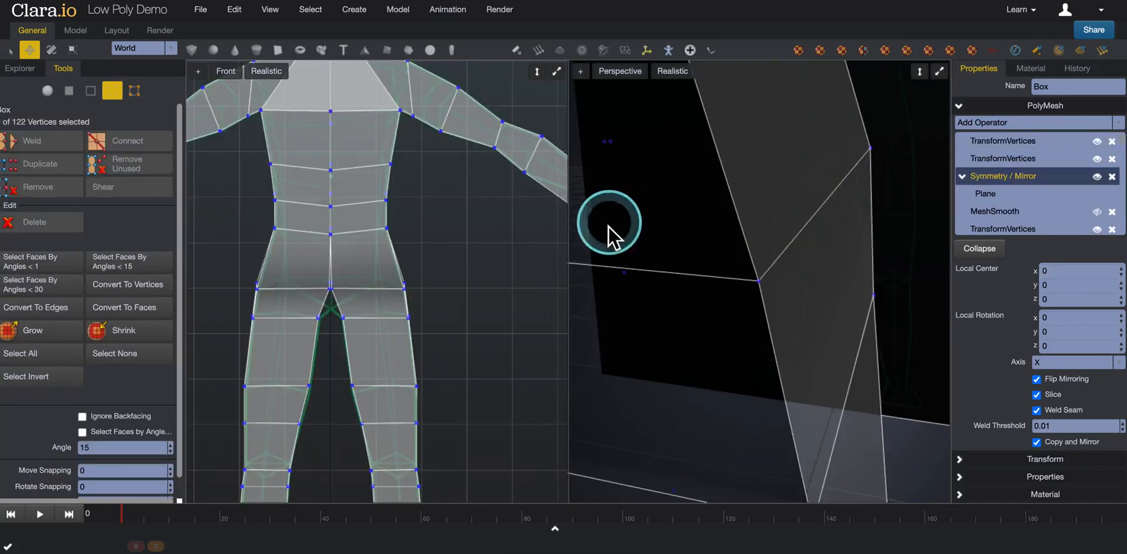
scroll(475, 275, down, 3)
scroll(667, 308, down, 8)
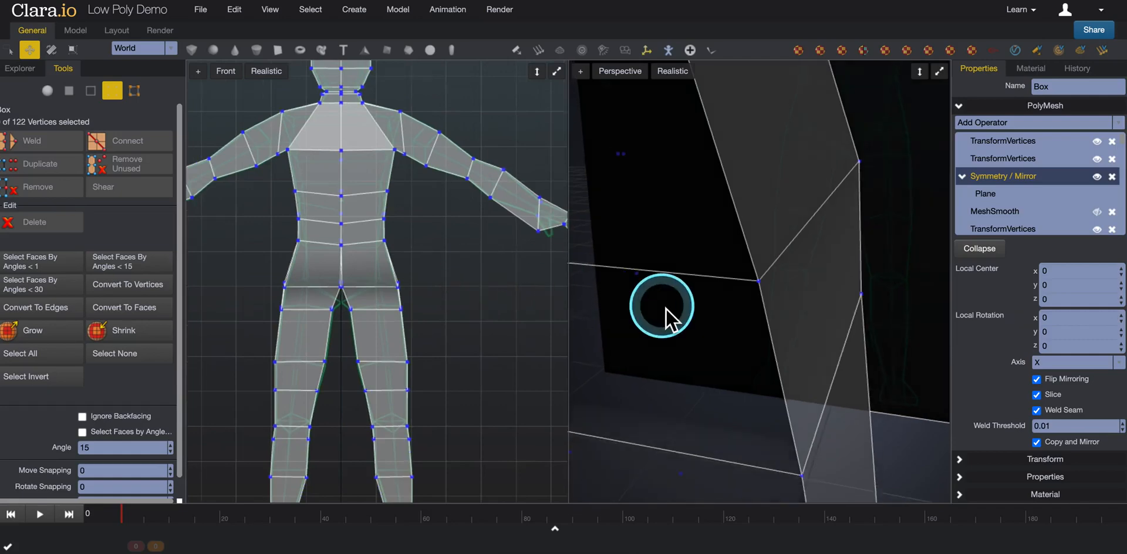
scroll(667, 308, down, 5)
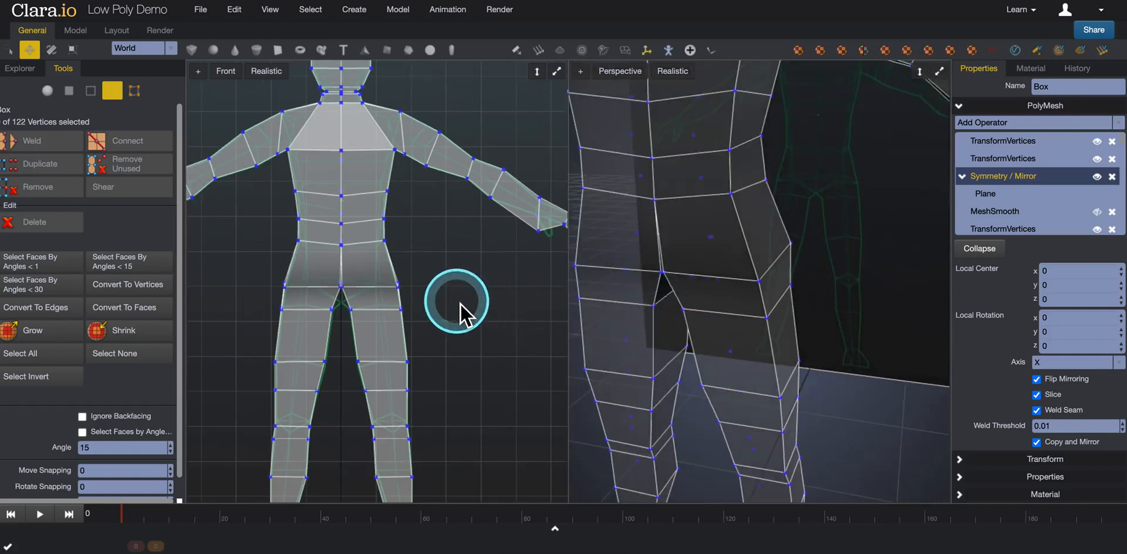
scroll(379, 324, up, 5)
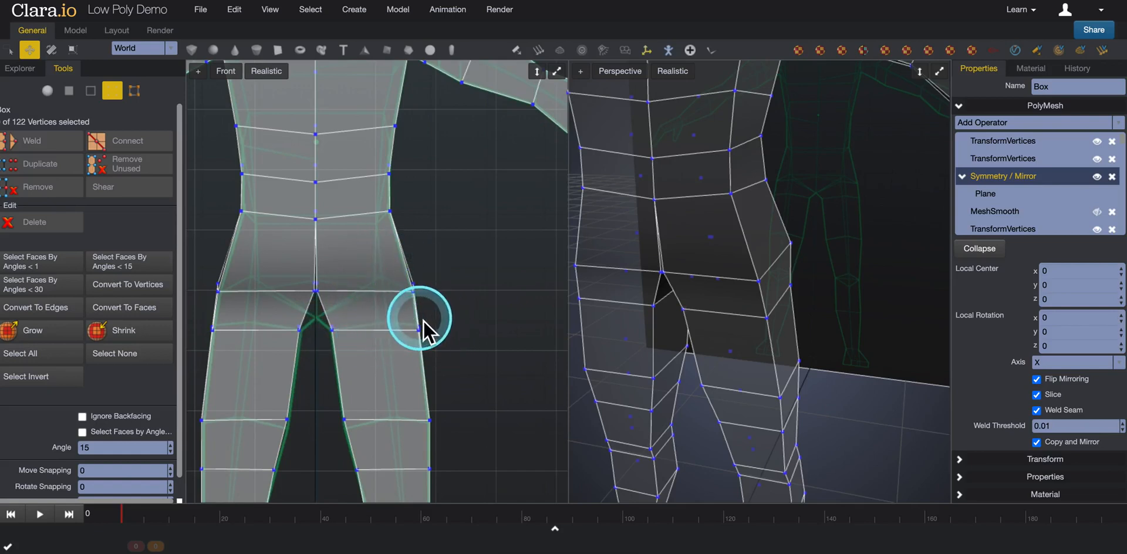
scroll(435, 329, down, 1)
scroll(426, 331, down, 1)
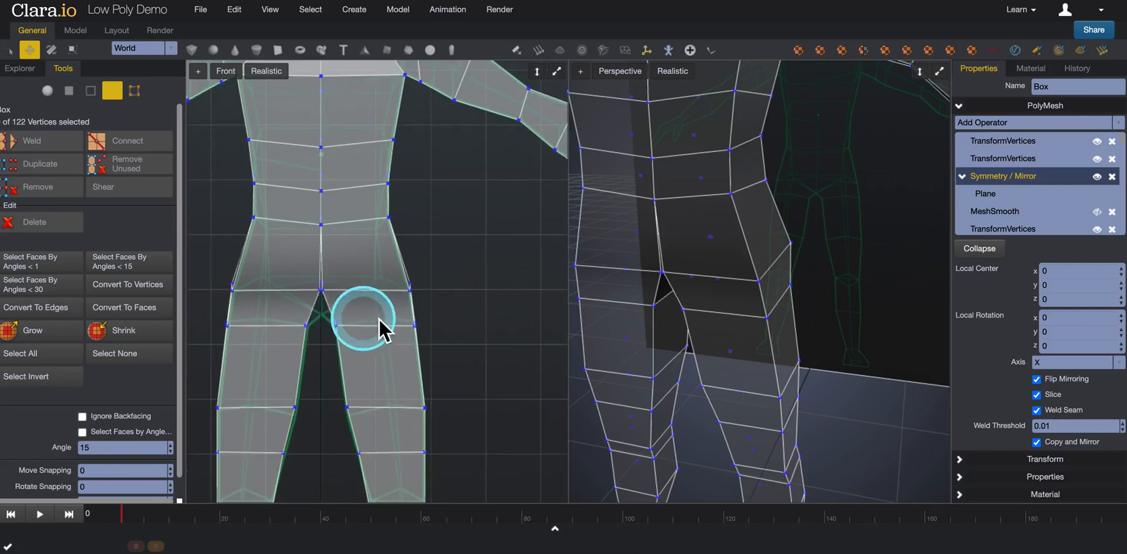
scroll(397, 323, up, 1)
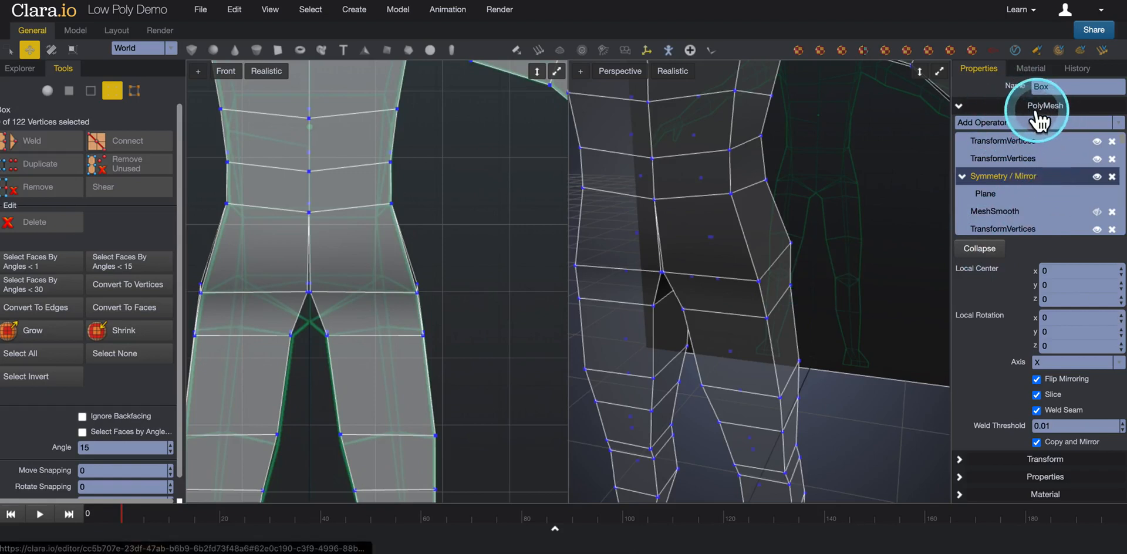
scroll(1042, 207, down, 1)
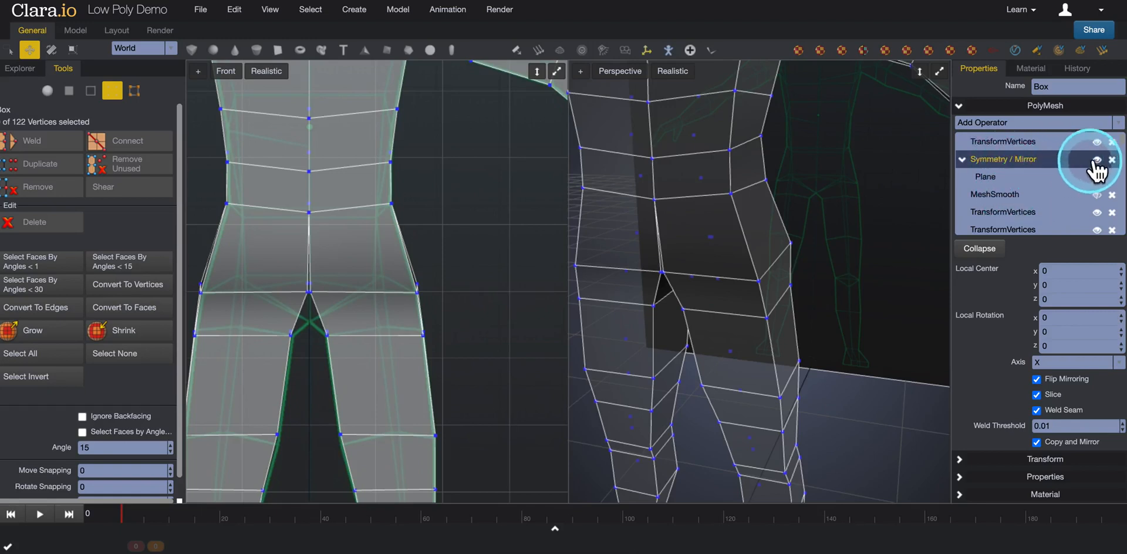
Step: Disable the symmetry operator to show only half of the body, and toggle Mesh Smooth on and off to compare the hip topology
click(1096, 196)
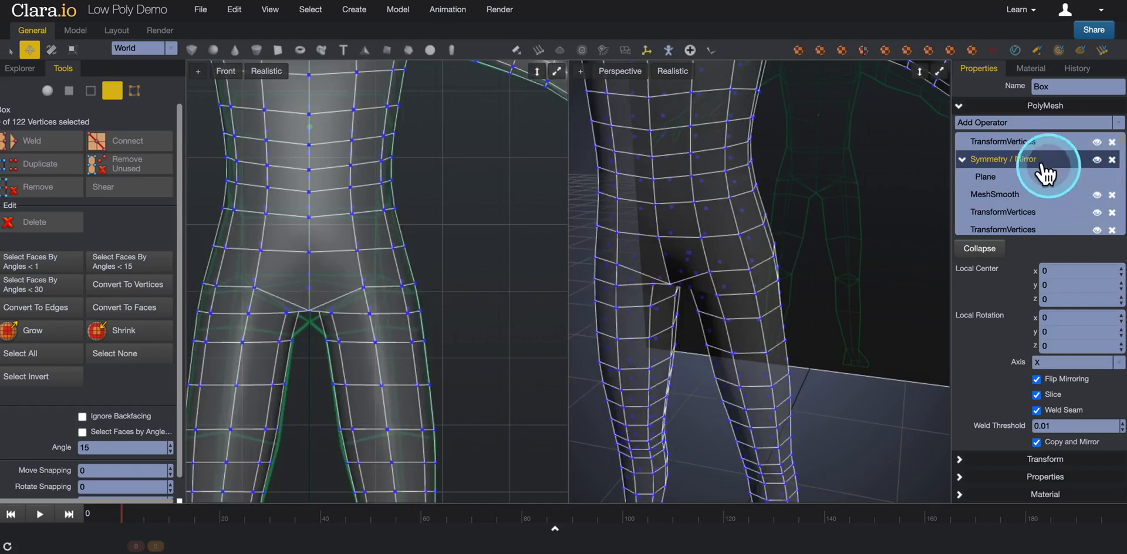
click(1098, 160)
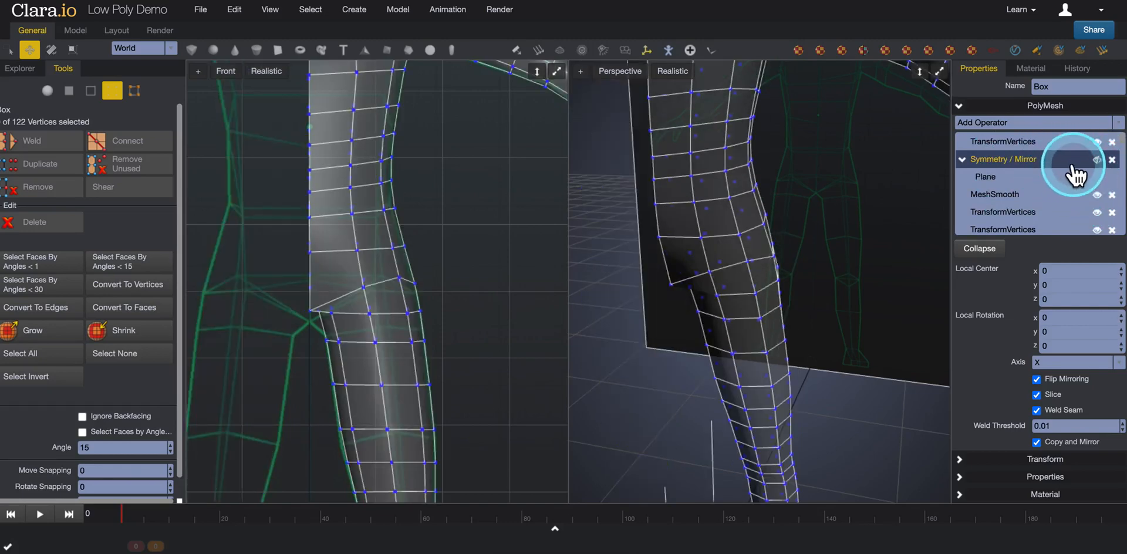
scroll(478, 274, down, 2)
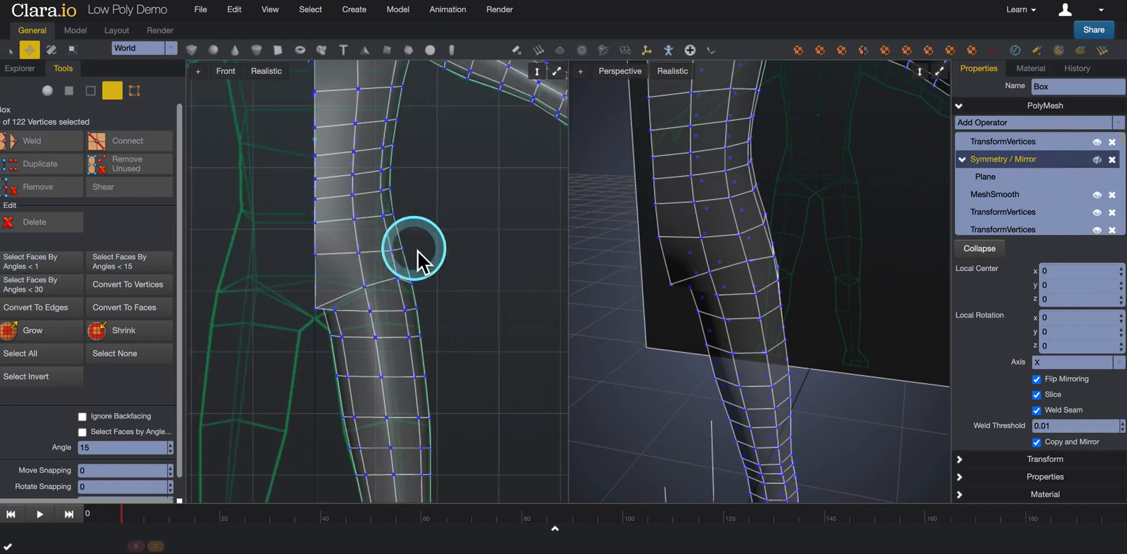
scroll(411, 247, up, 1)
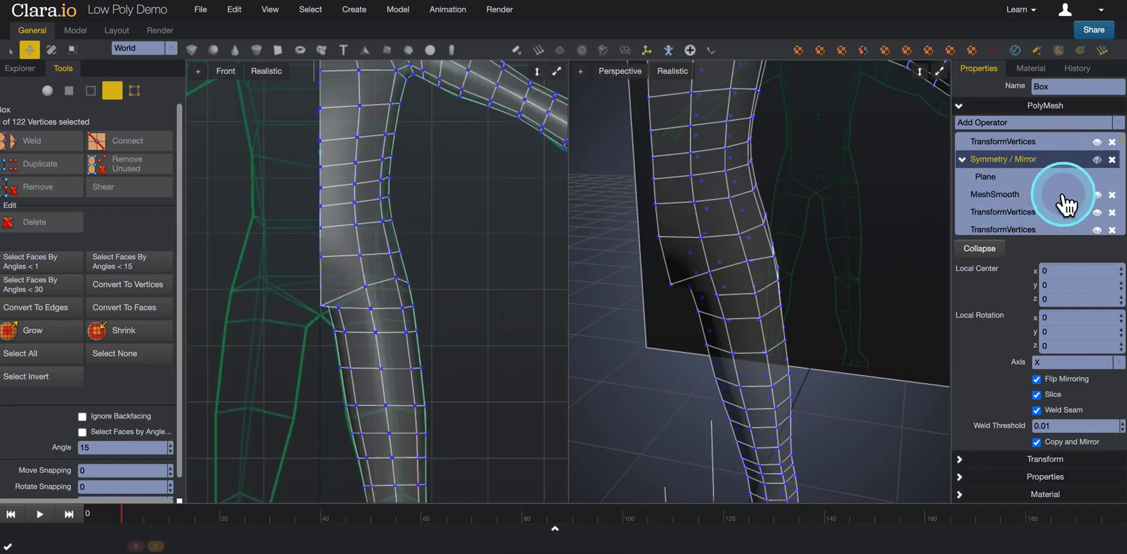
click(1096, 195)
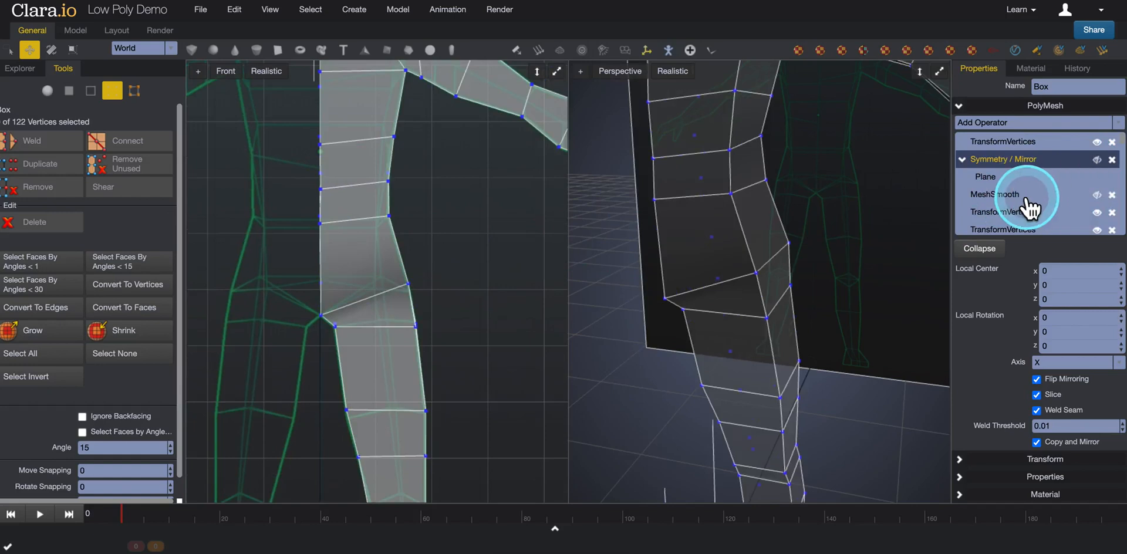
Step: Lower the inner upper-thigh vertices just below the crotch by about 0.004 and raise the outer ones by about 0.014 along Y
scroll(401, 283, up, 1)
scroll(404, 290, up, 1)
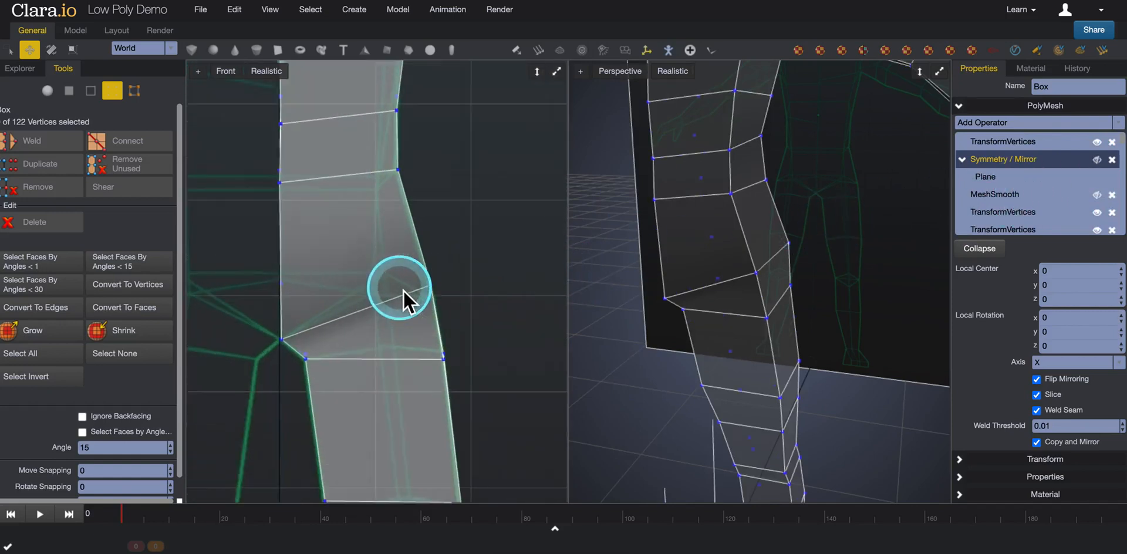
scroll(389, 340, up, 1)
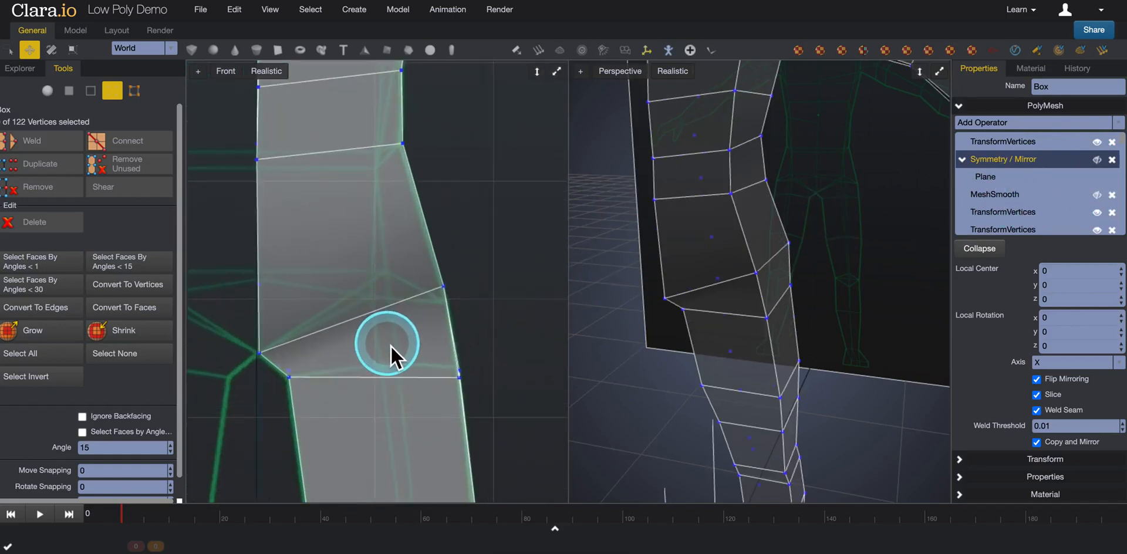
middle_drag(391, 347, 428, 317)
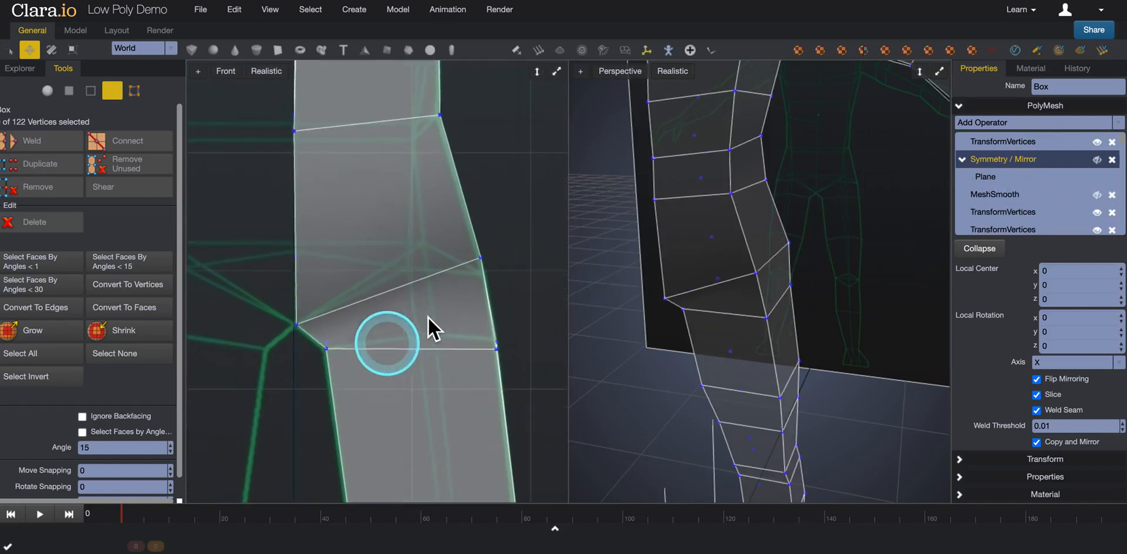
click(297, 329)
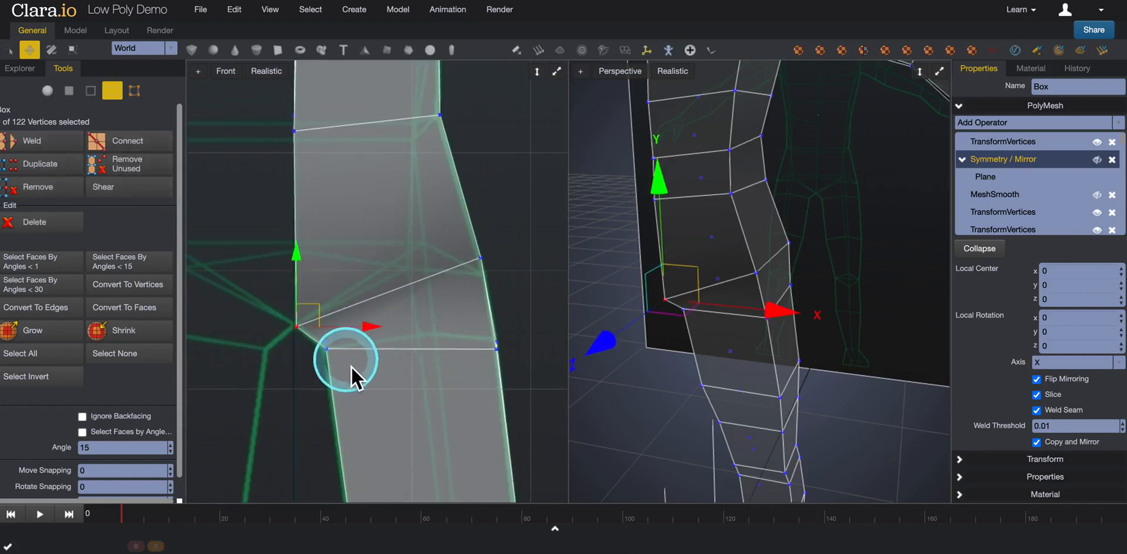
click(298, 379)
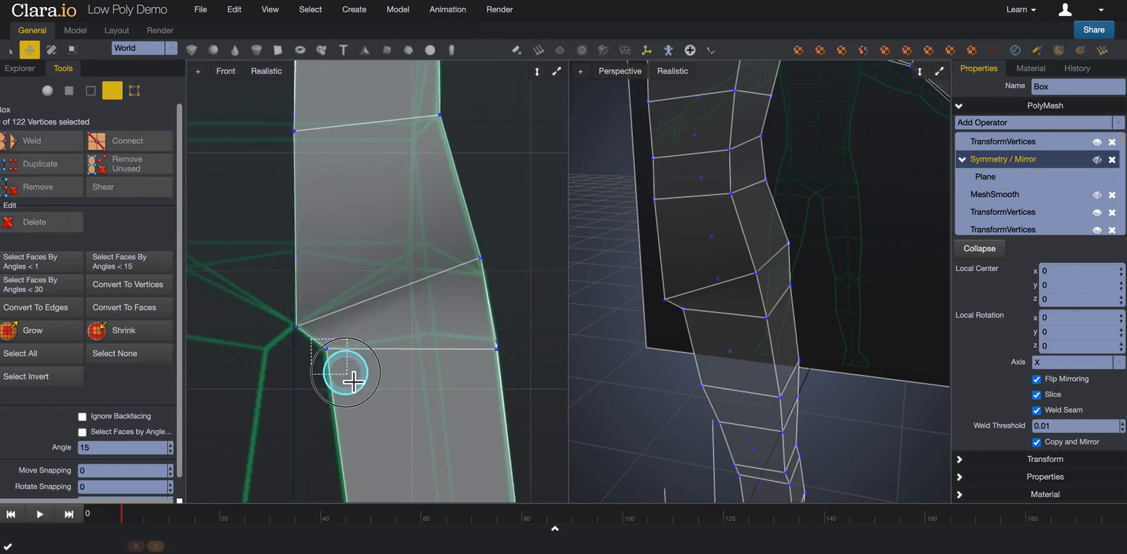
click(342, 367)
click(327, 281)
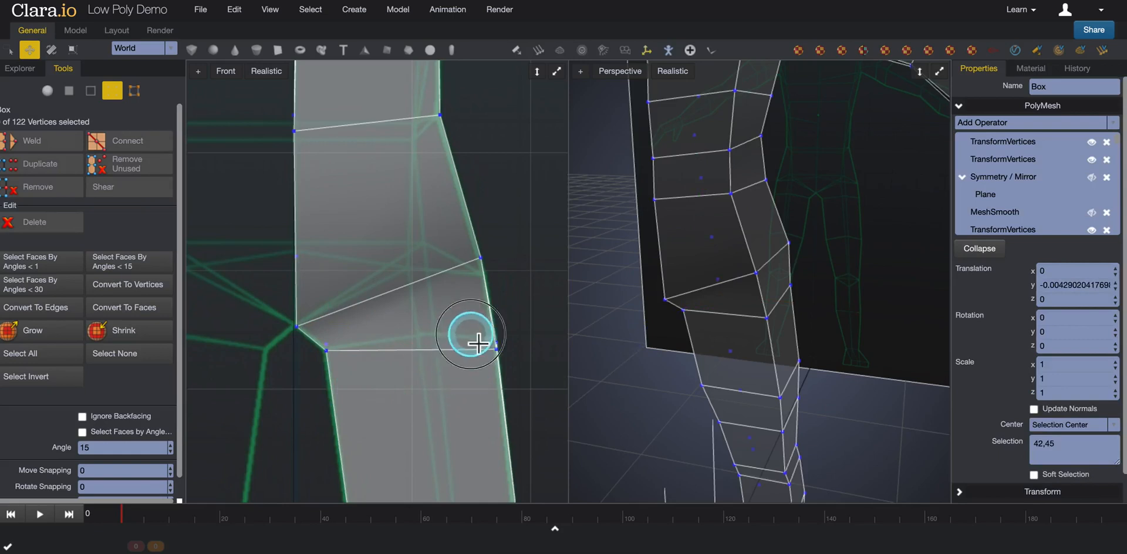
click(497, 347)
drag(510, 272, 502, 264)
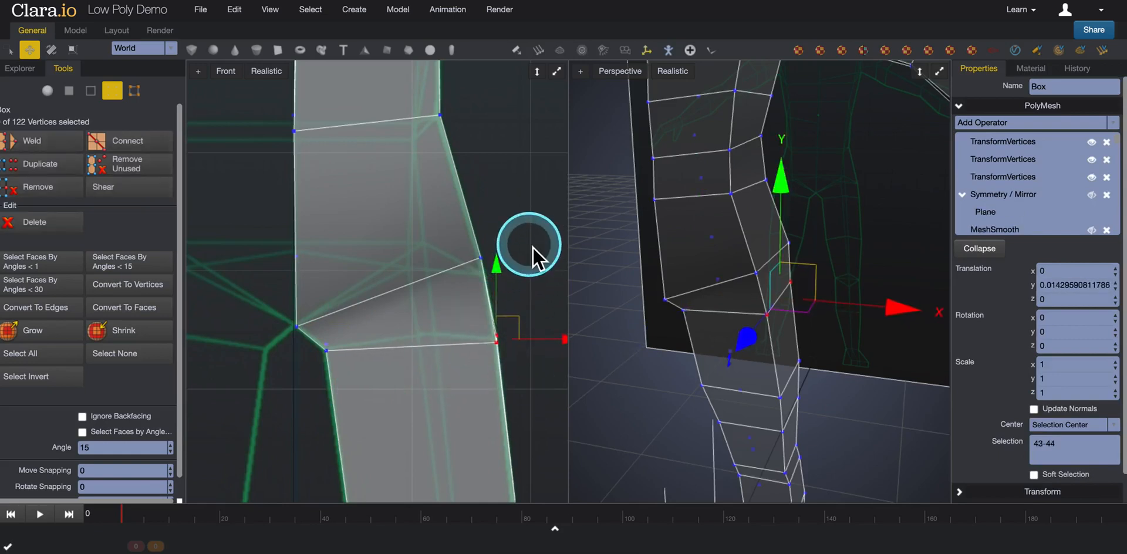
Step: Turn the symmetry operator back on, toggling it to compare the mirrored crotch area with the half mesh
click(532, 255)
scroll(513, 290, down, 2)
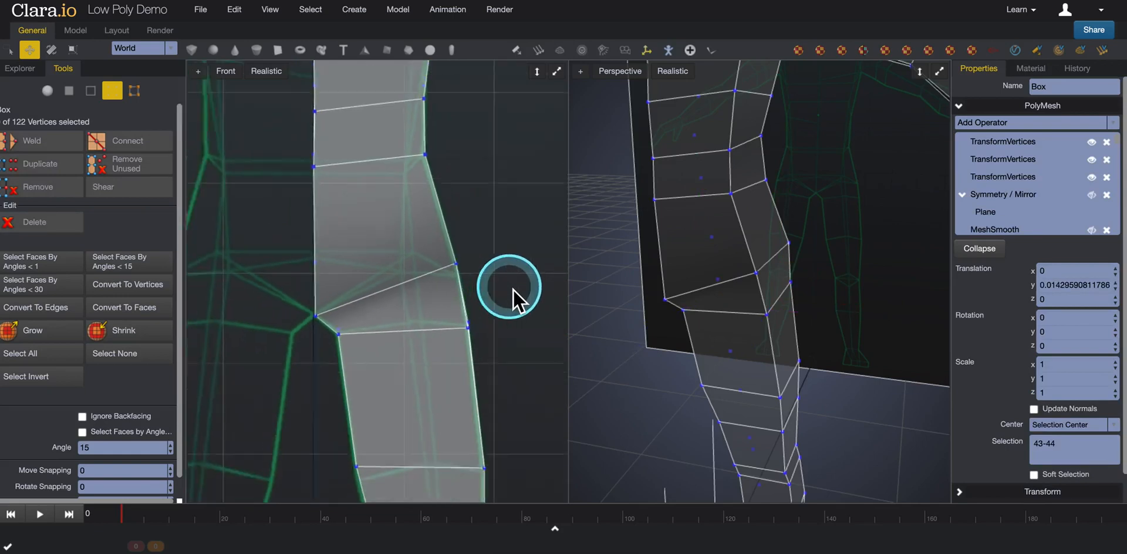
scroll(513, 290, down, 2)
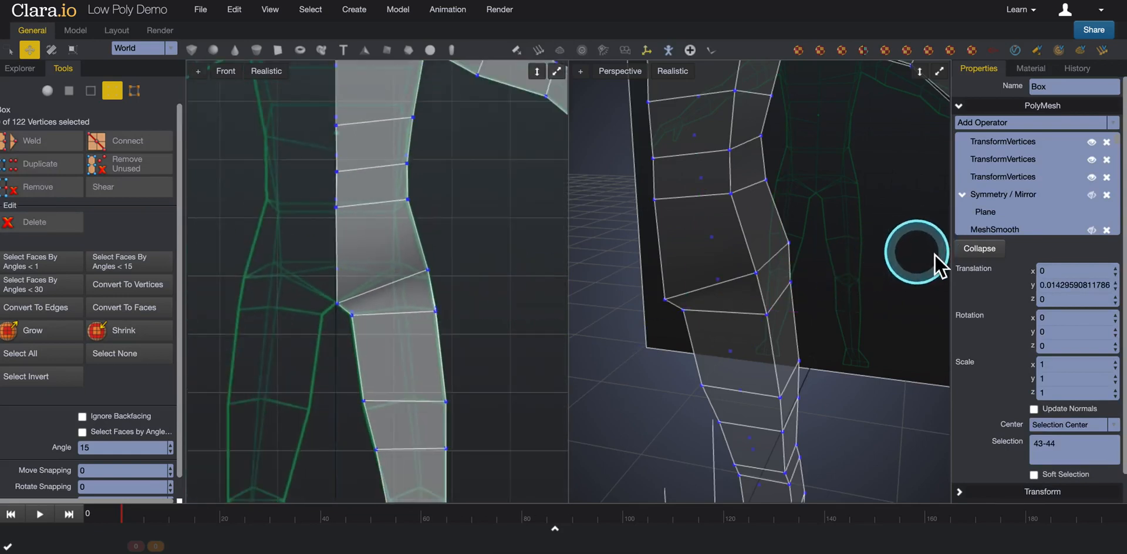
click(1093, 195)
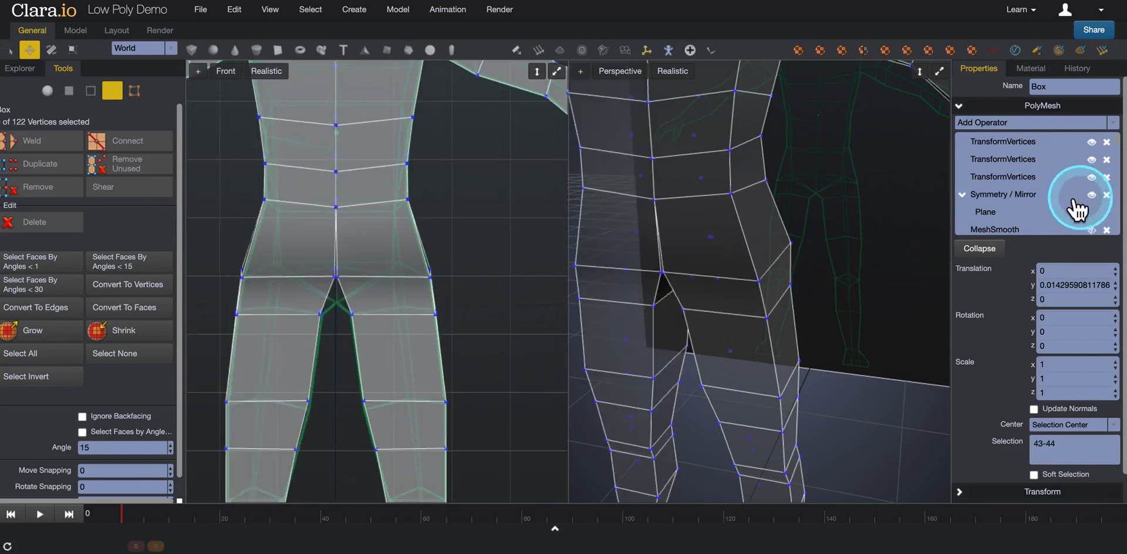
scroll(1076, 207, down, 1)
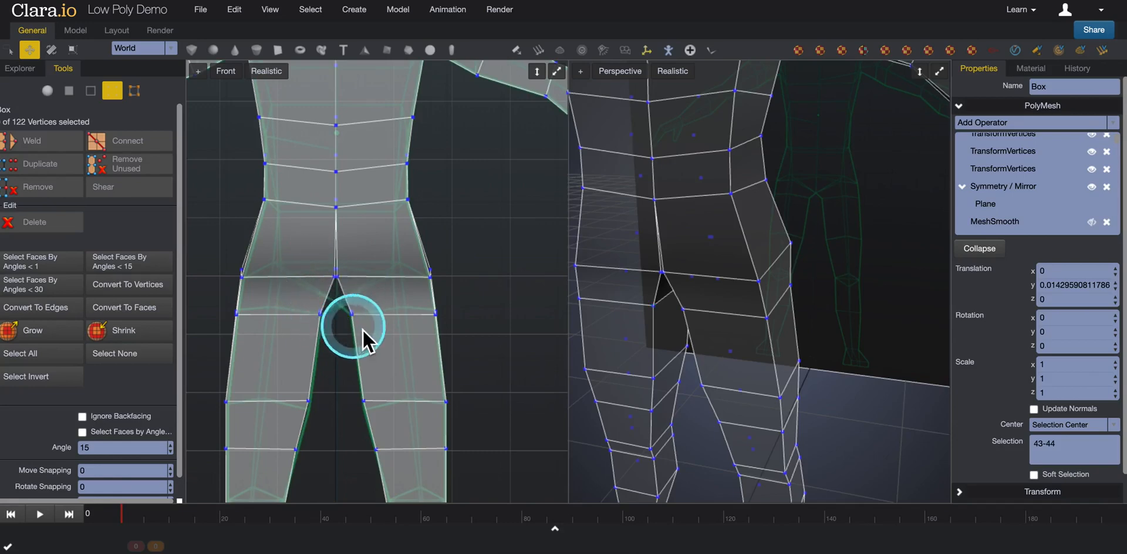
click(1093, 188)
click(1093, 188)
click(1092, 188)
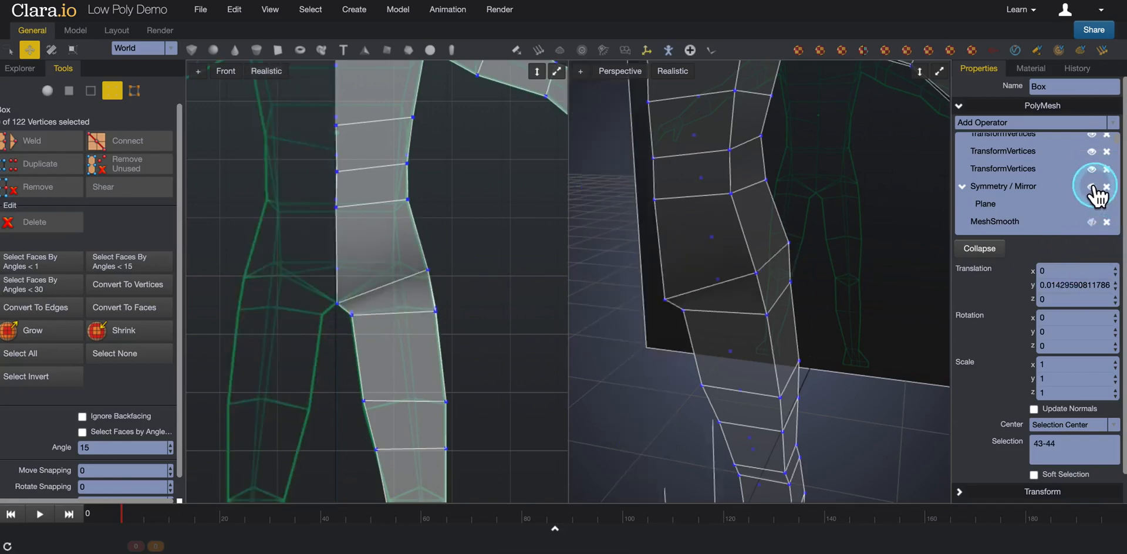
click(1093, 188)
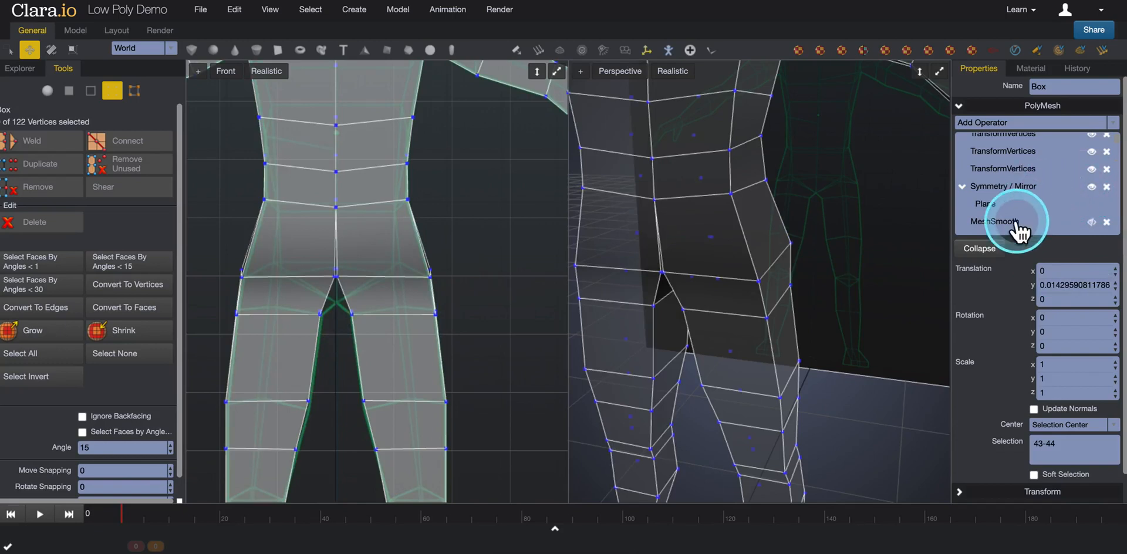
Step: Move the Symmetry / Mirror operator to the top of the operator stack, above all the TransformVertices operators
click(1003, 189)
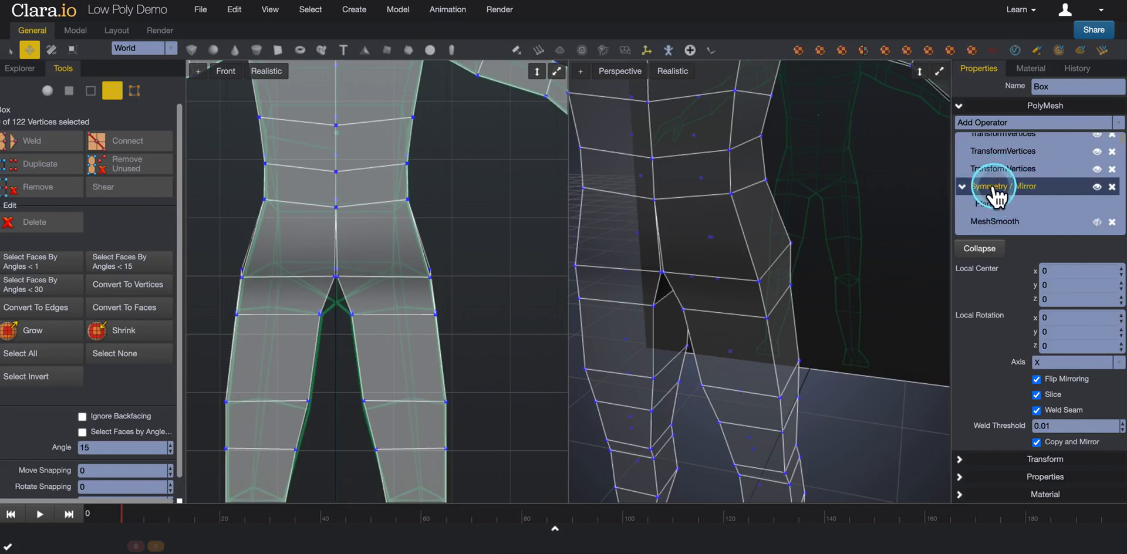
drag(996, 191, 992, 146)
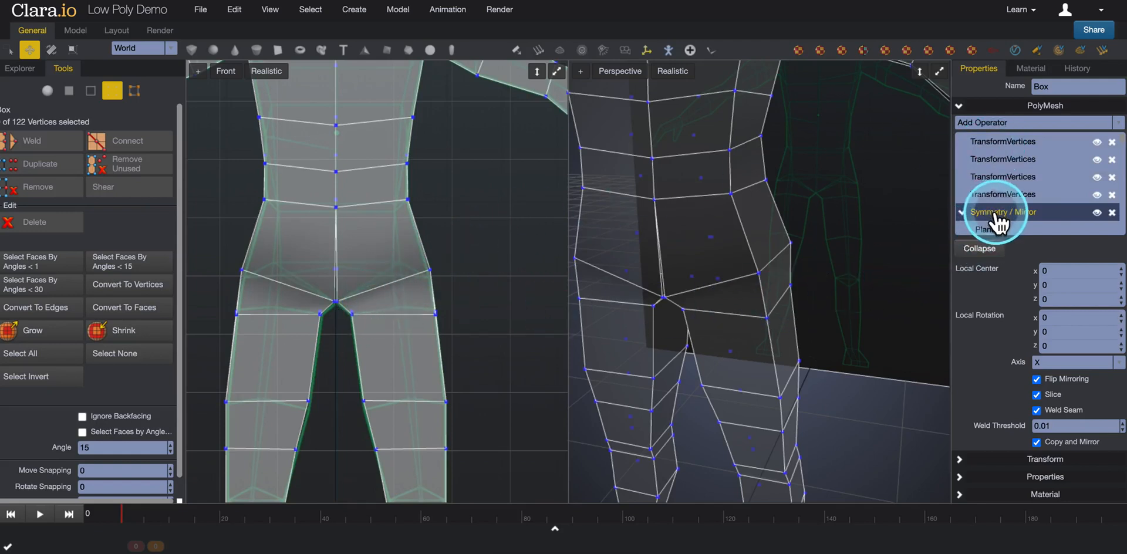
drag(995, 217, 997, 147)
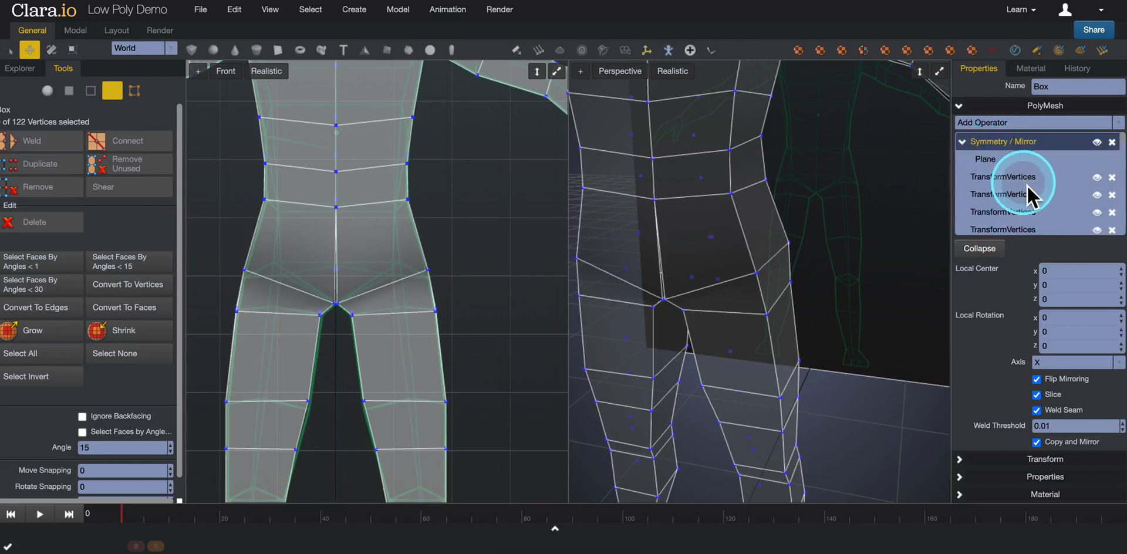
Step: Move the MeshSmooth operator up the stack to directly below Symmetry / Mirror and enable it
scroll(1028, 186, down, 1)
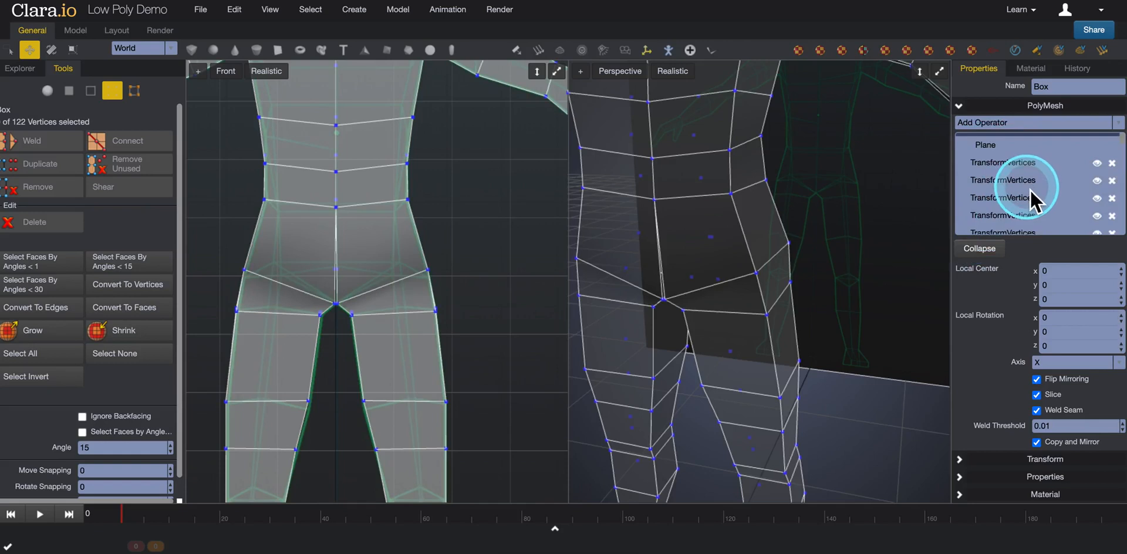
scroll(1032, 189, down, 1)
scroll(1036, 200, down, 3)
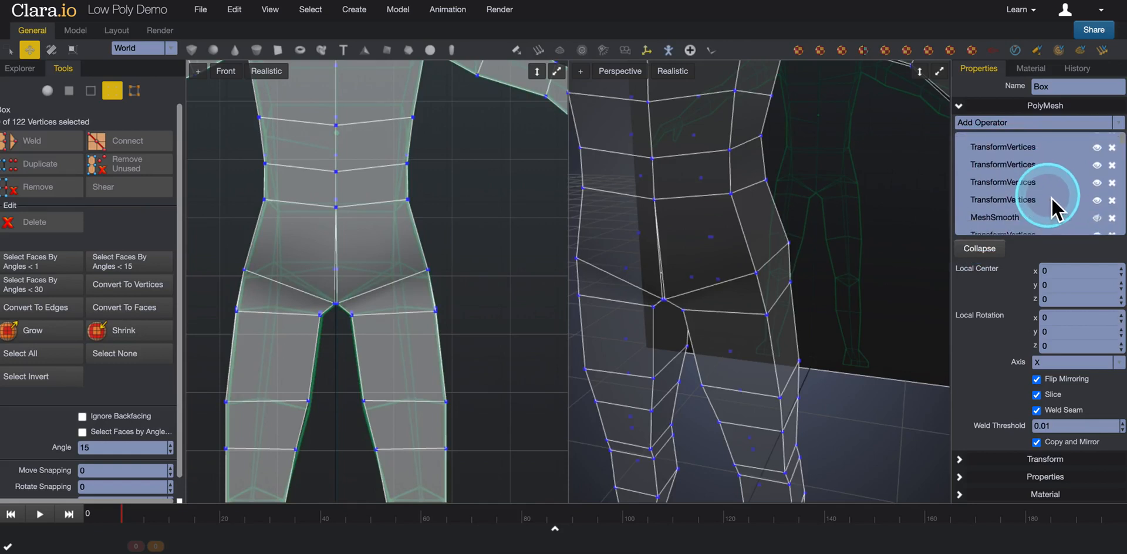
click(1023, 216)
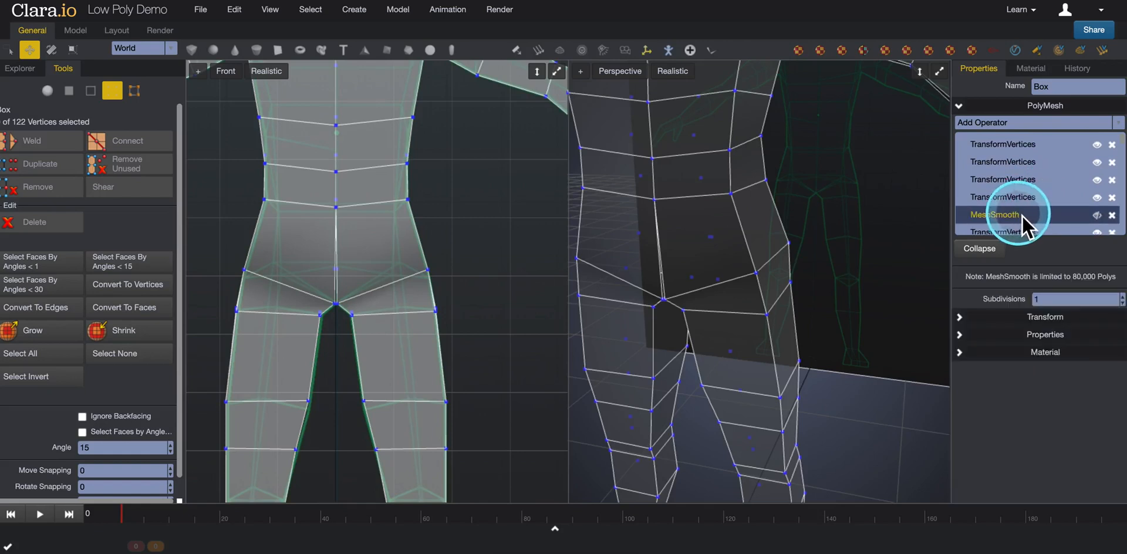
drag(1012, 215, 1010, 170)
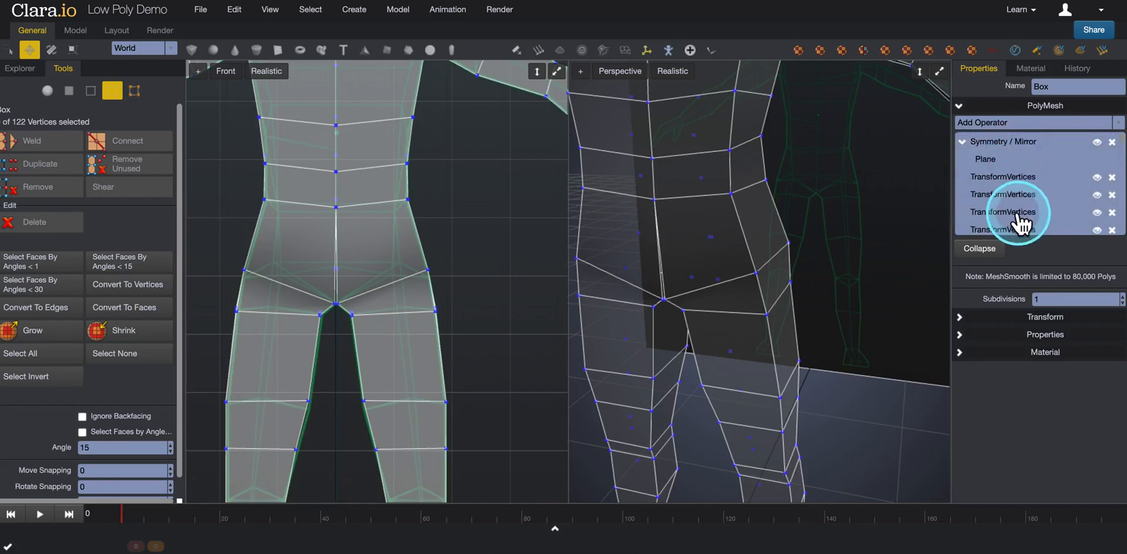
drag(1028, 217, 993, 176)
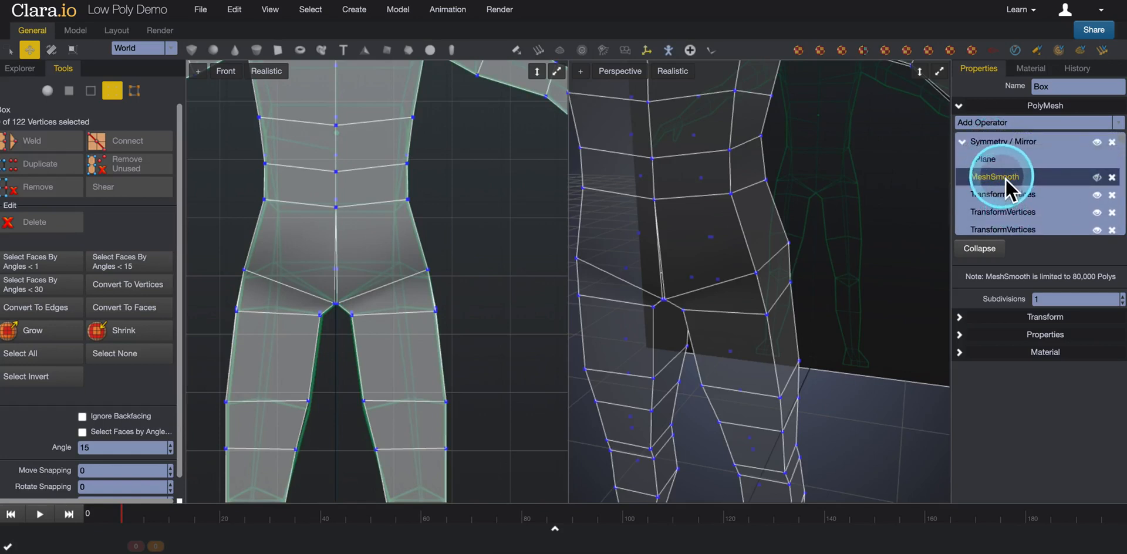
click(1097, 177)
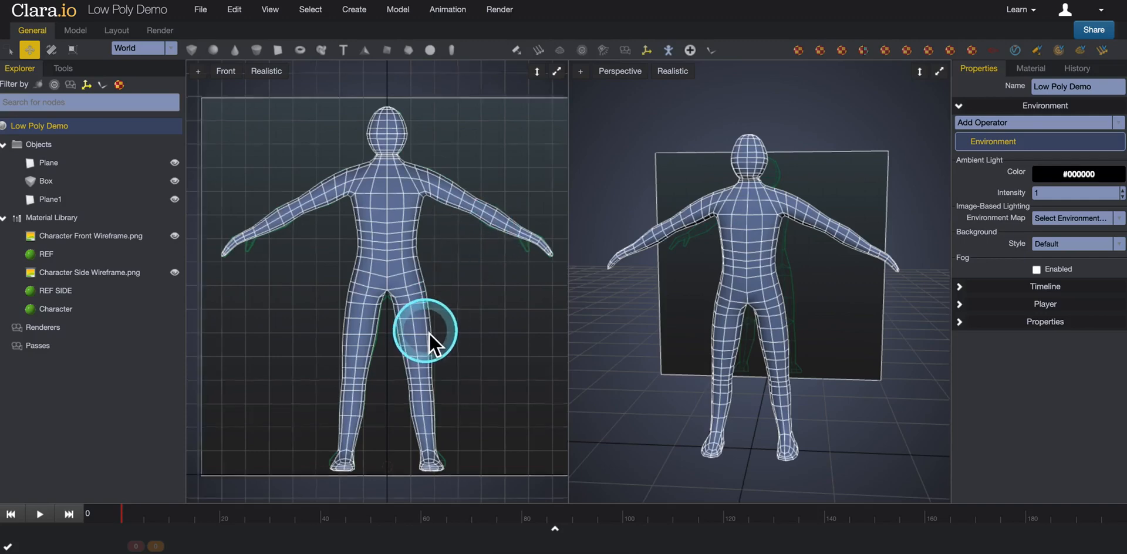
Step: Select the body, try MeshSmooth above the Symmetry / Mirror operator, and return it to directly below
scroll(429, 331, up, 5)
click(417, 244)
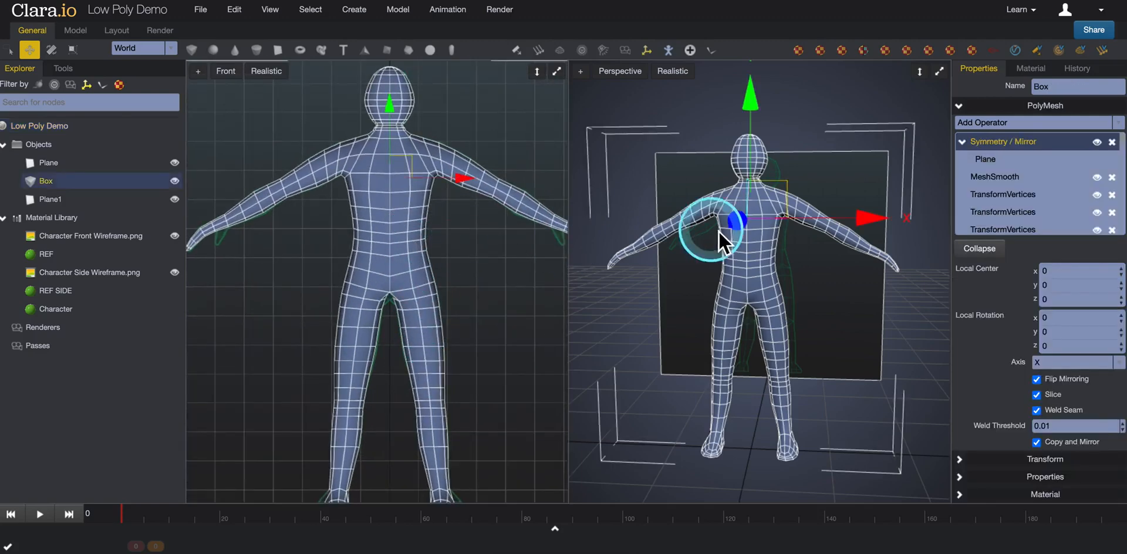
click(1010, 182)
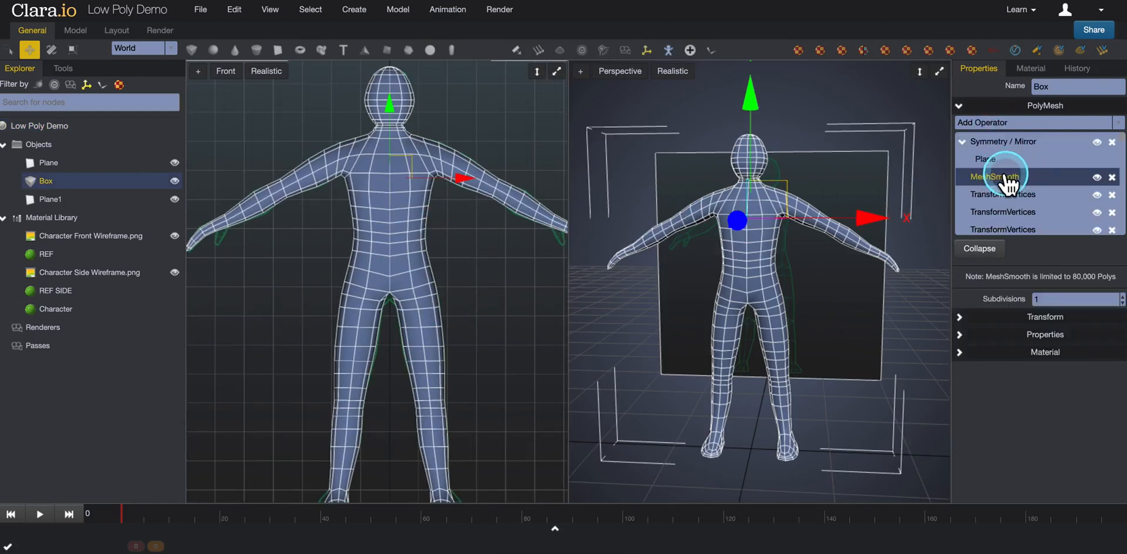
drag(1009, 181, 1007, 140)
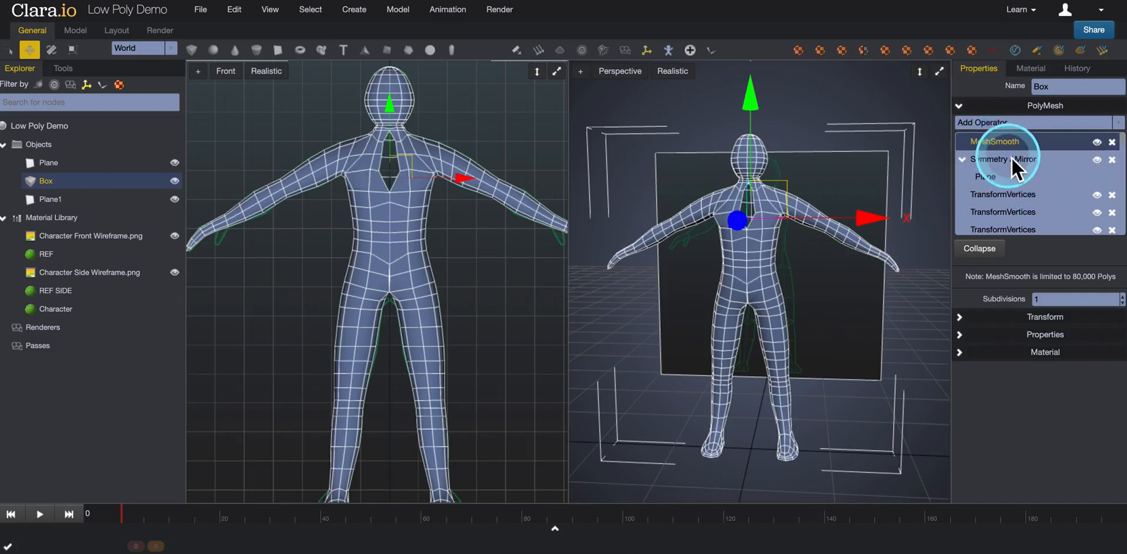
drag(1005, 144, 1002, 170)
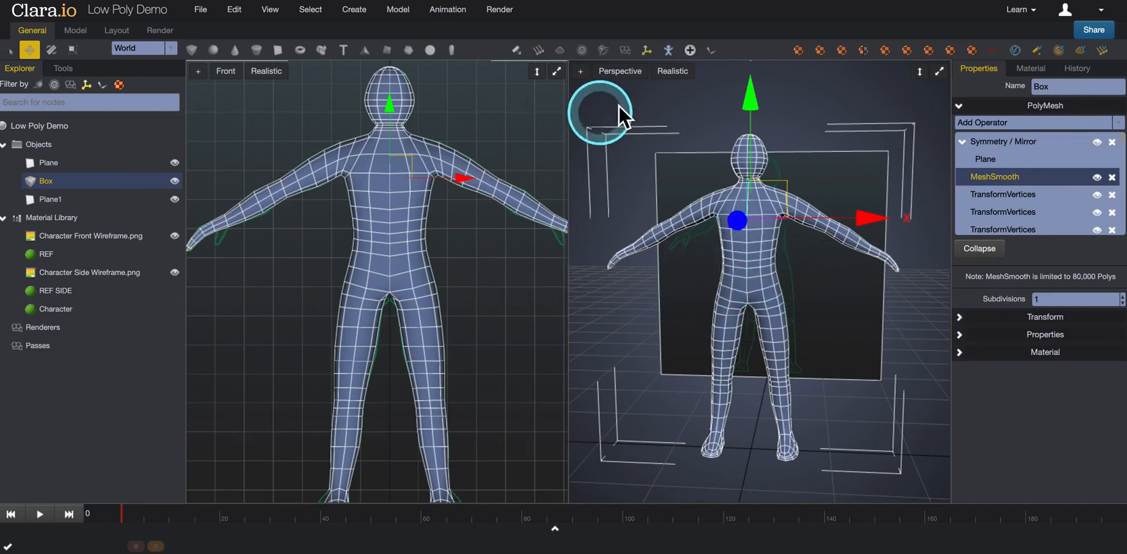
Step: Hide the edges in the perspective view and inspect the smoothed body from several angles
click(673, 71)
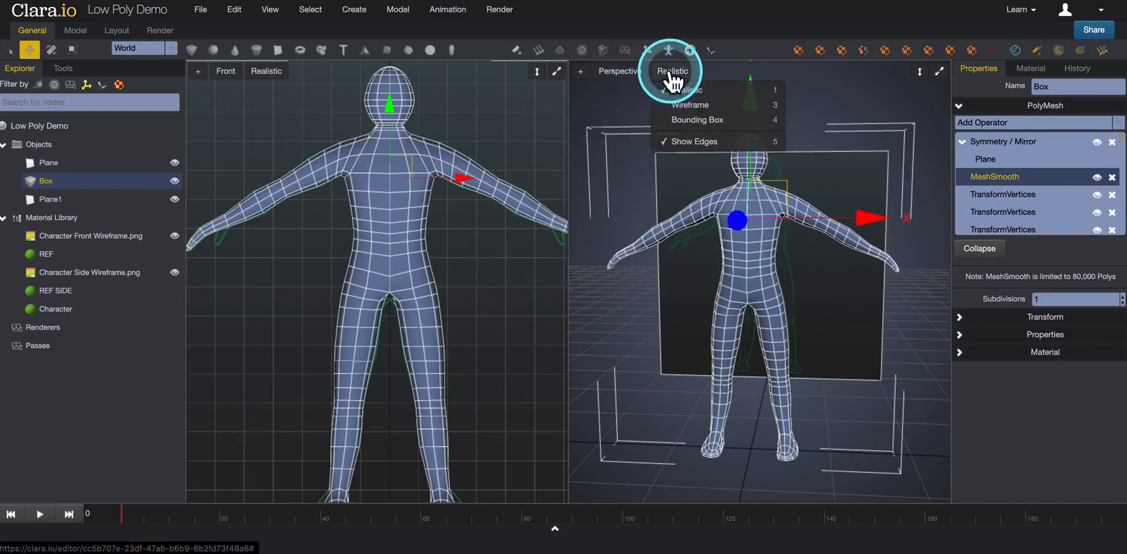
click(687, 142)
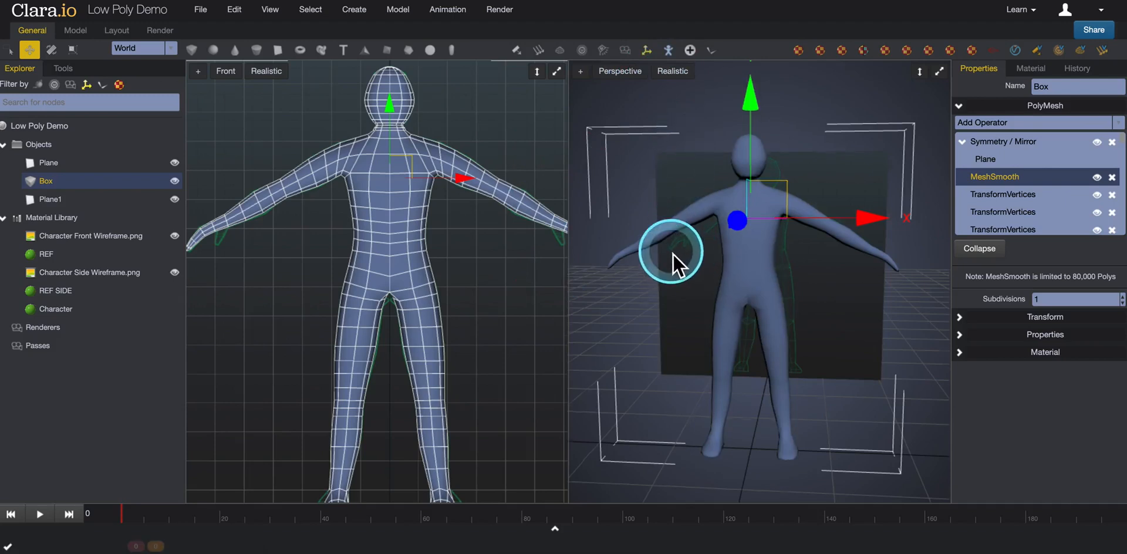
right_drag(673, 253, 637, 246)
click(625, 106)
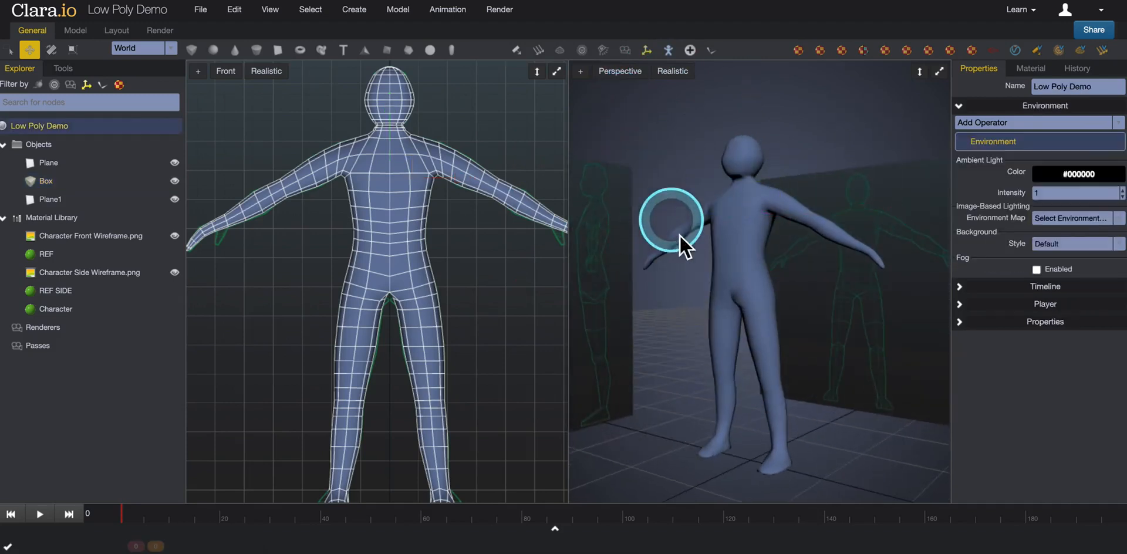
right_drag(711, 333, 740, 259)
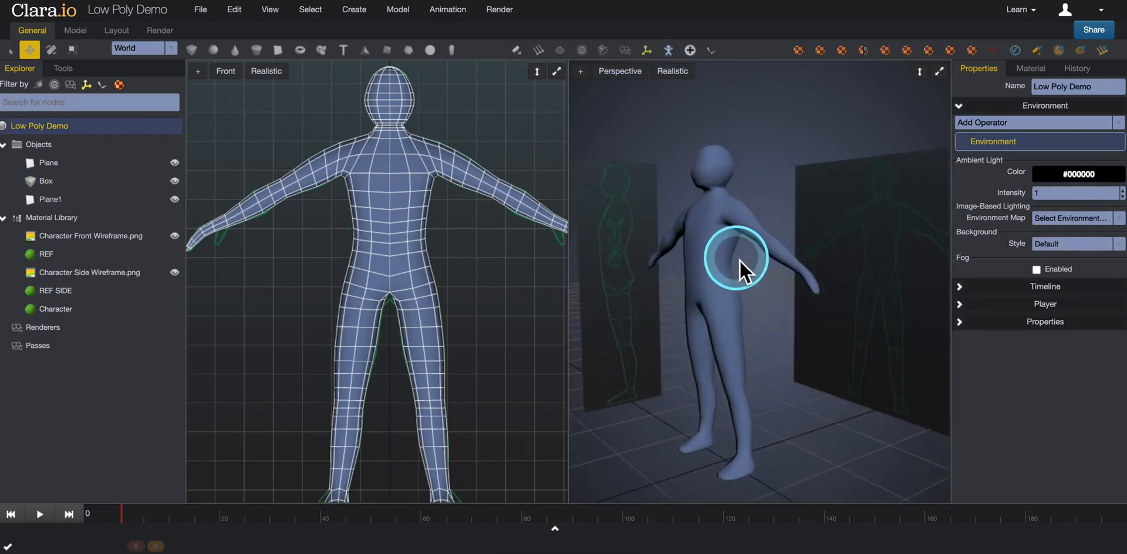
Step: Try 2 subdivisions in the body's MeshSmooth operator, inspect the surface, and set the value back to 1
click(732, 264)
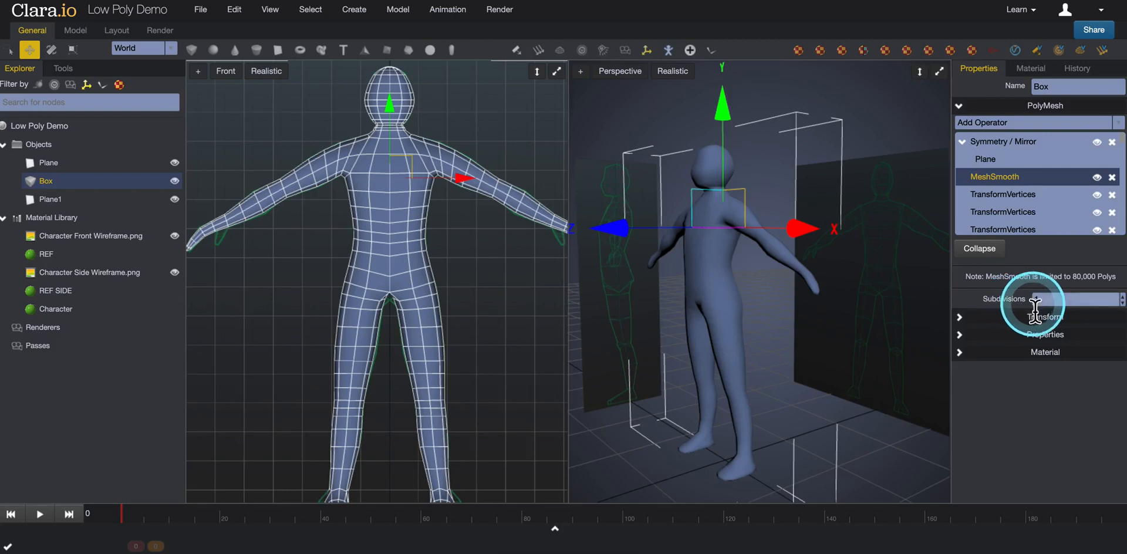
middle_drag(798, 311, 828, 320)
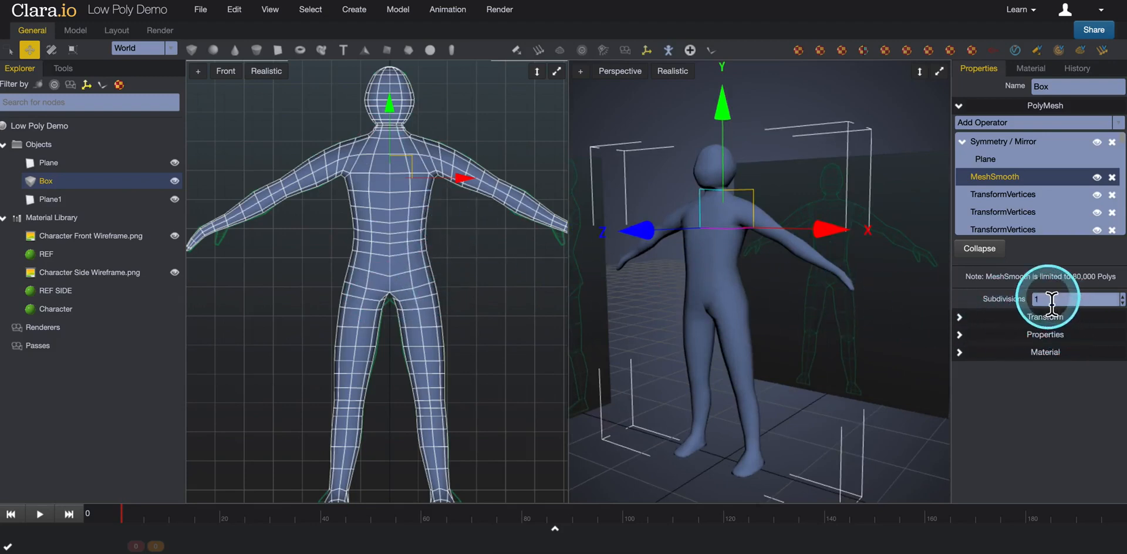
drag(1052, 302, 1039, 300)
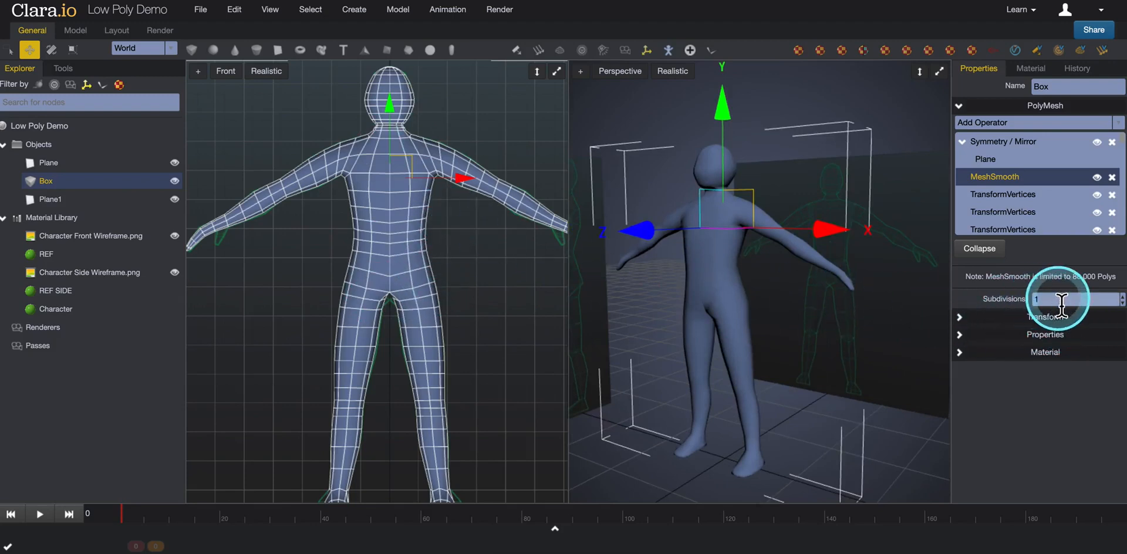
key(Return)
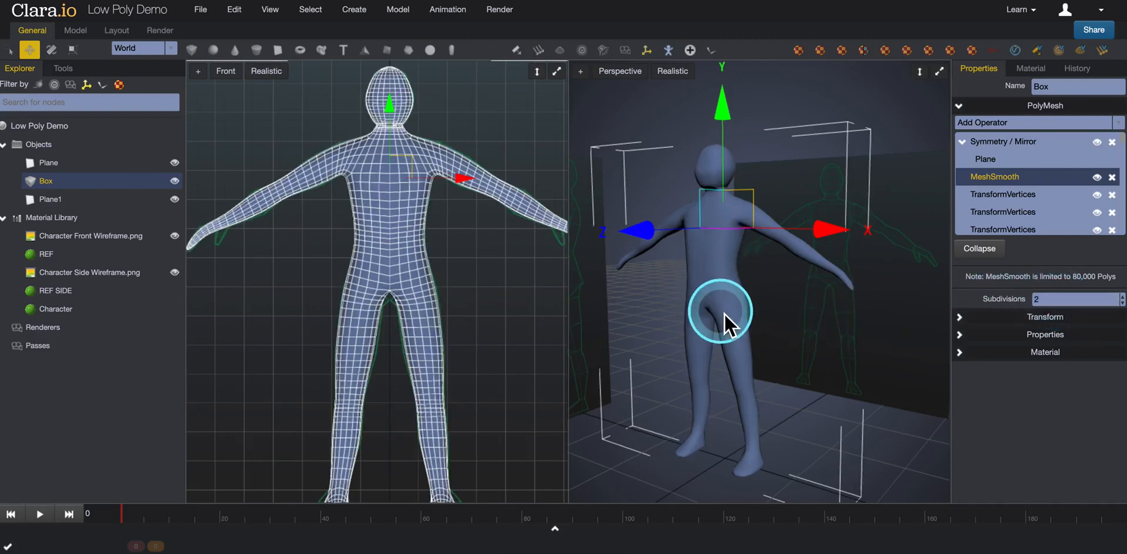
mouse_move(769, 318)
right_down()
mouse_move(840, 308)
mouse_move(791, 317)
right_up()
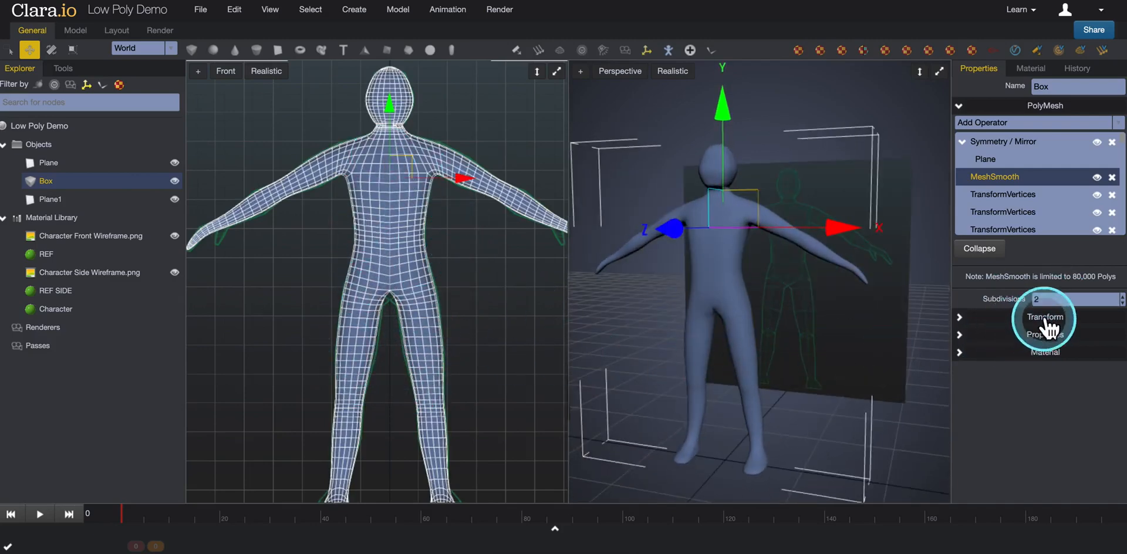
click(1036, 300)
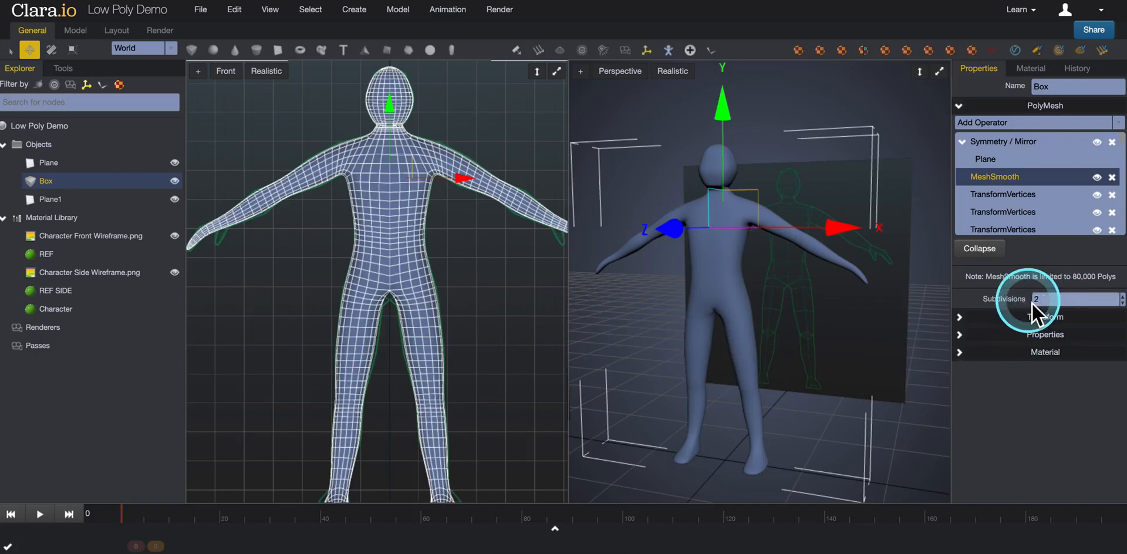
text(1)
key(Return)
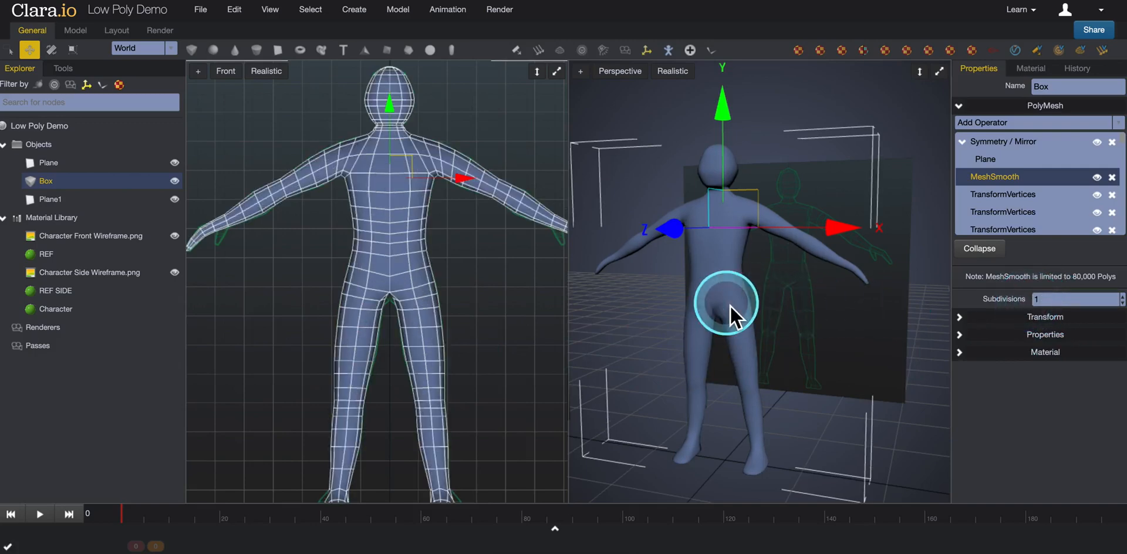
mouse_move(738, 341)
middle_down()
mouse_move(777, 349)
mouse_move(742, 348)
middle_up()
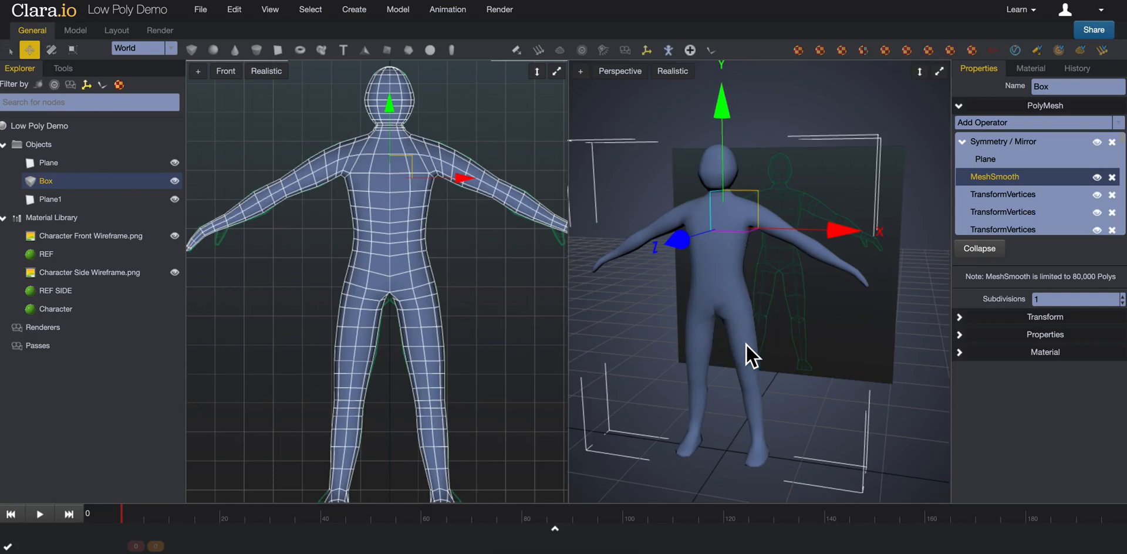
mouse_move(745, 345)
mouse_down()
mouse_move(784, 368)
mouse_move(834, 332)
mouse_up()
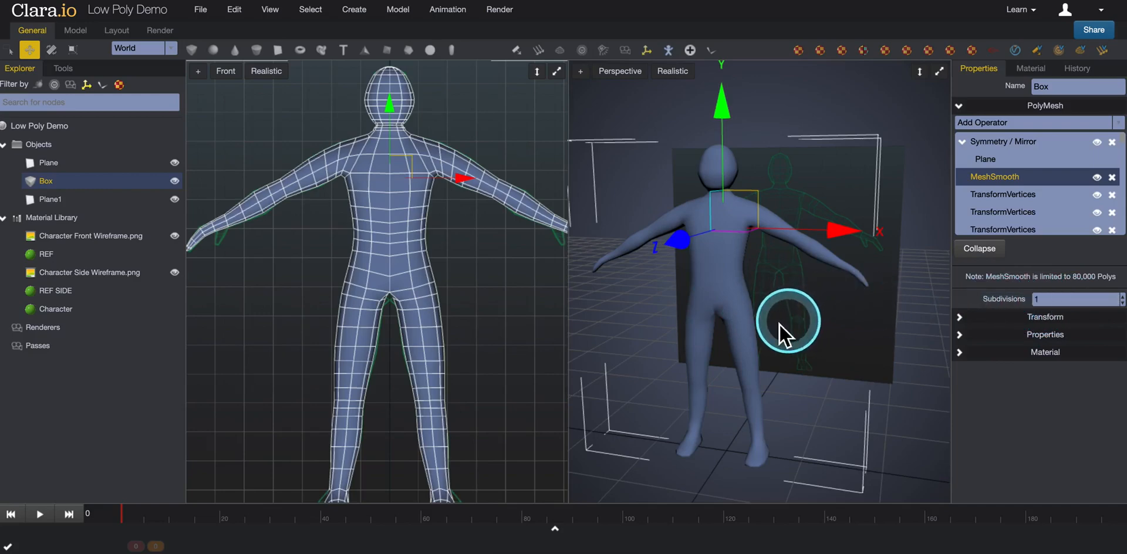
scroll(482, 324, down, 2)
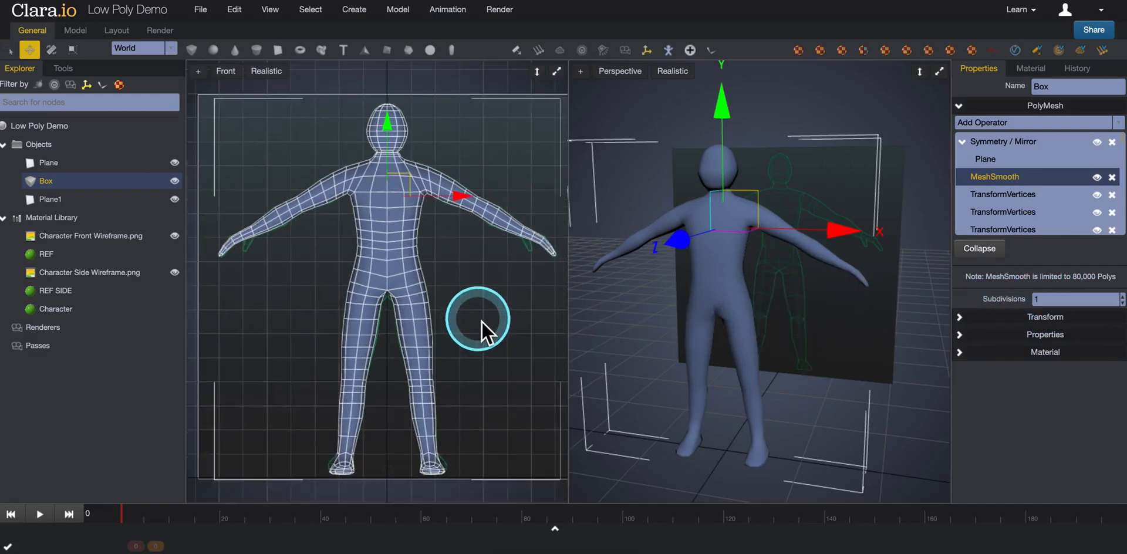
middle_drag(482, 321, 467, 320)
scroll(691, 330, down, 2)
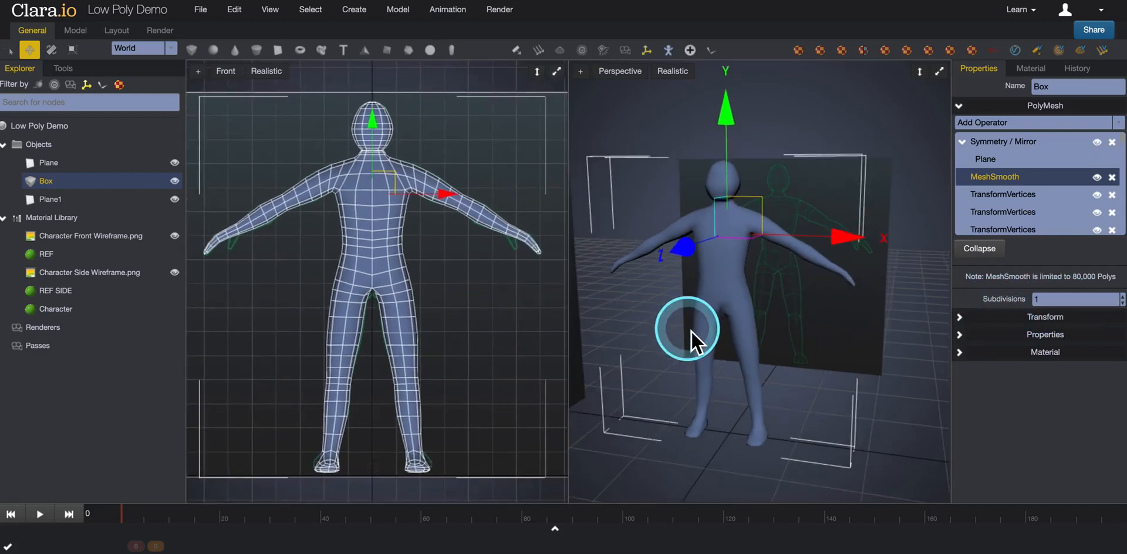